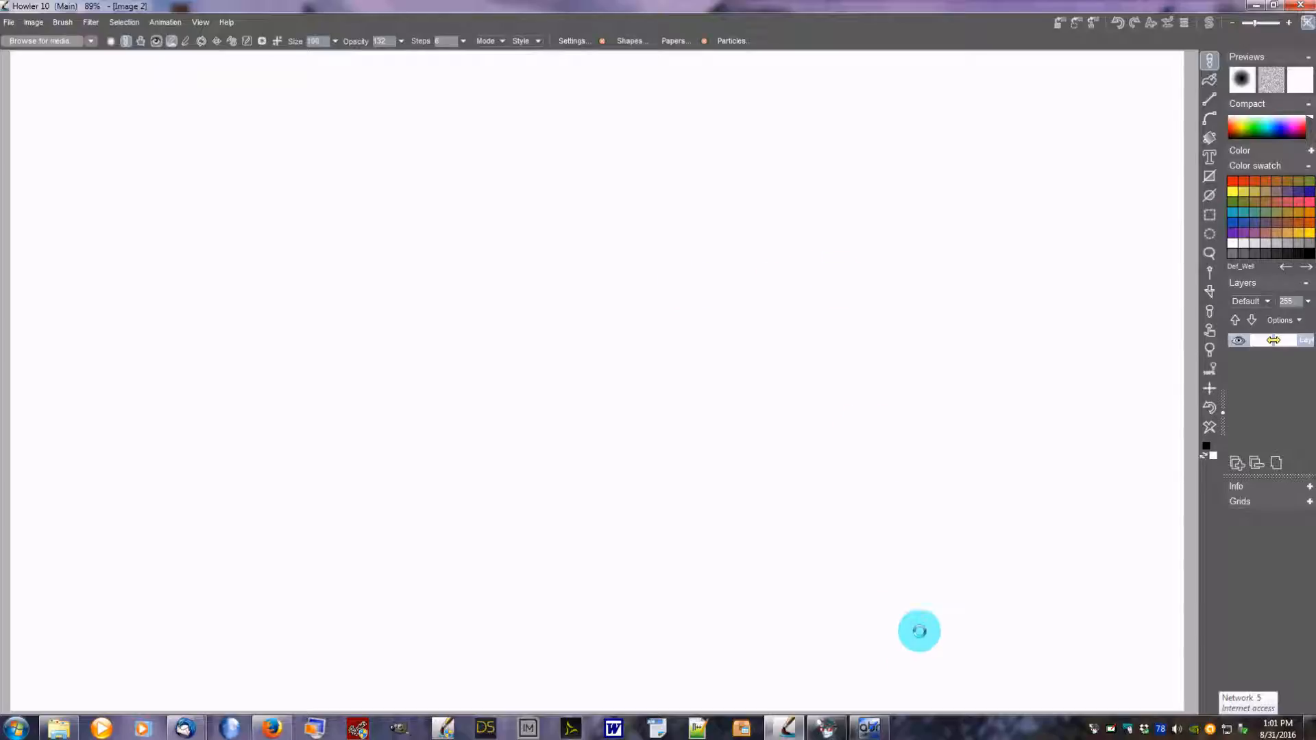
Review the ABR brush files in the New folder window, then minimize it.
mouse_move(59, 727)
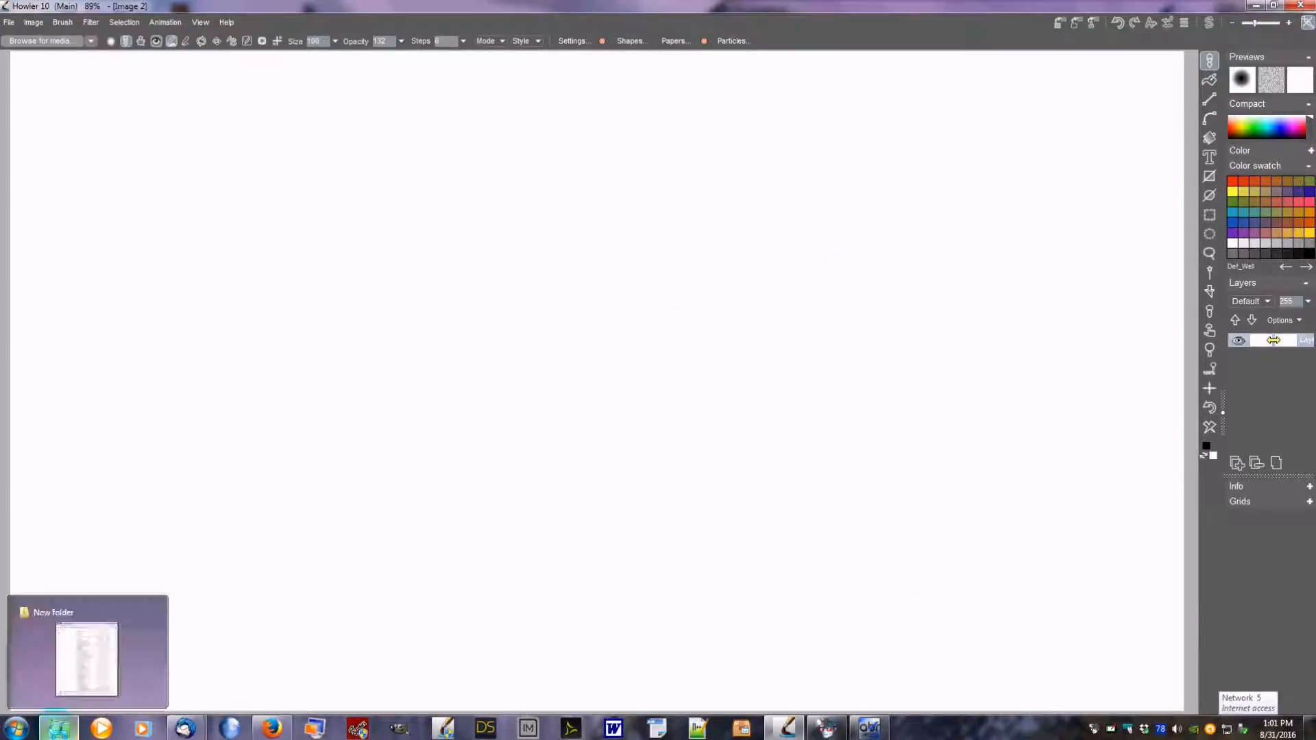
click(86, 658)
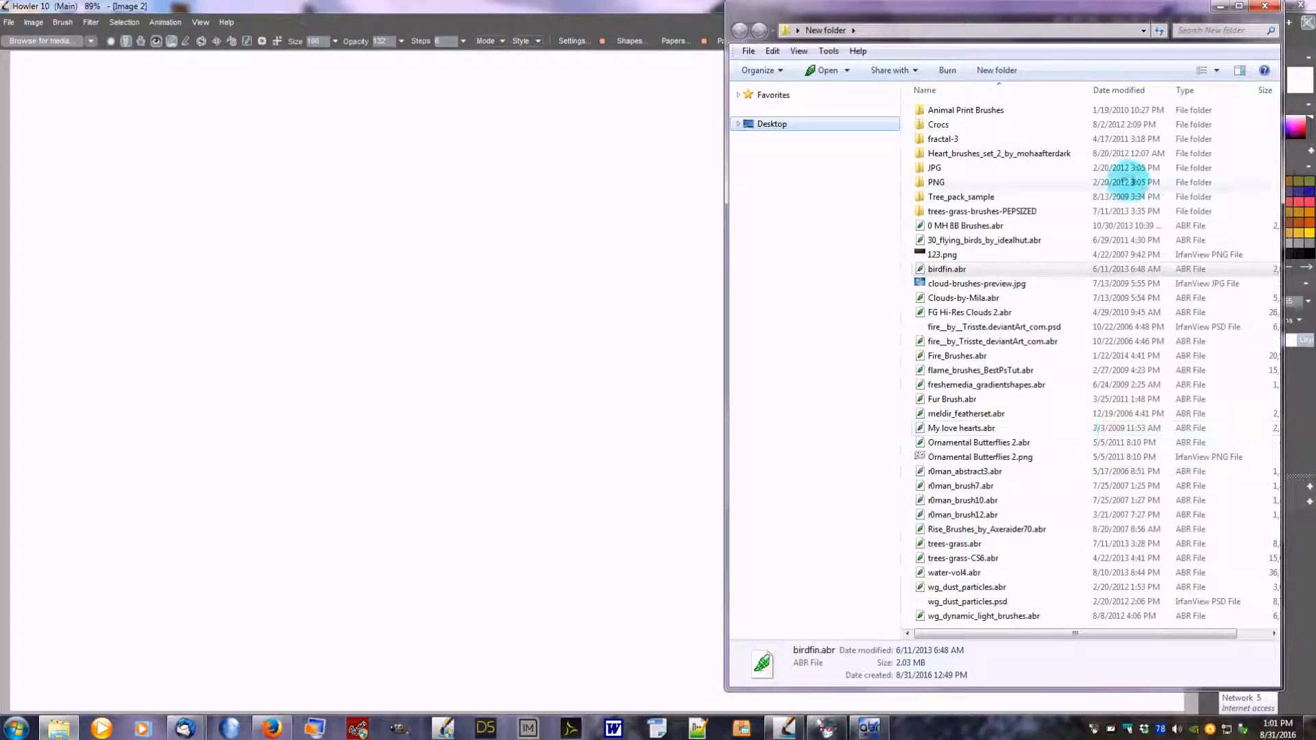
click(1221, 6)
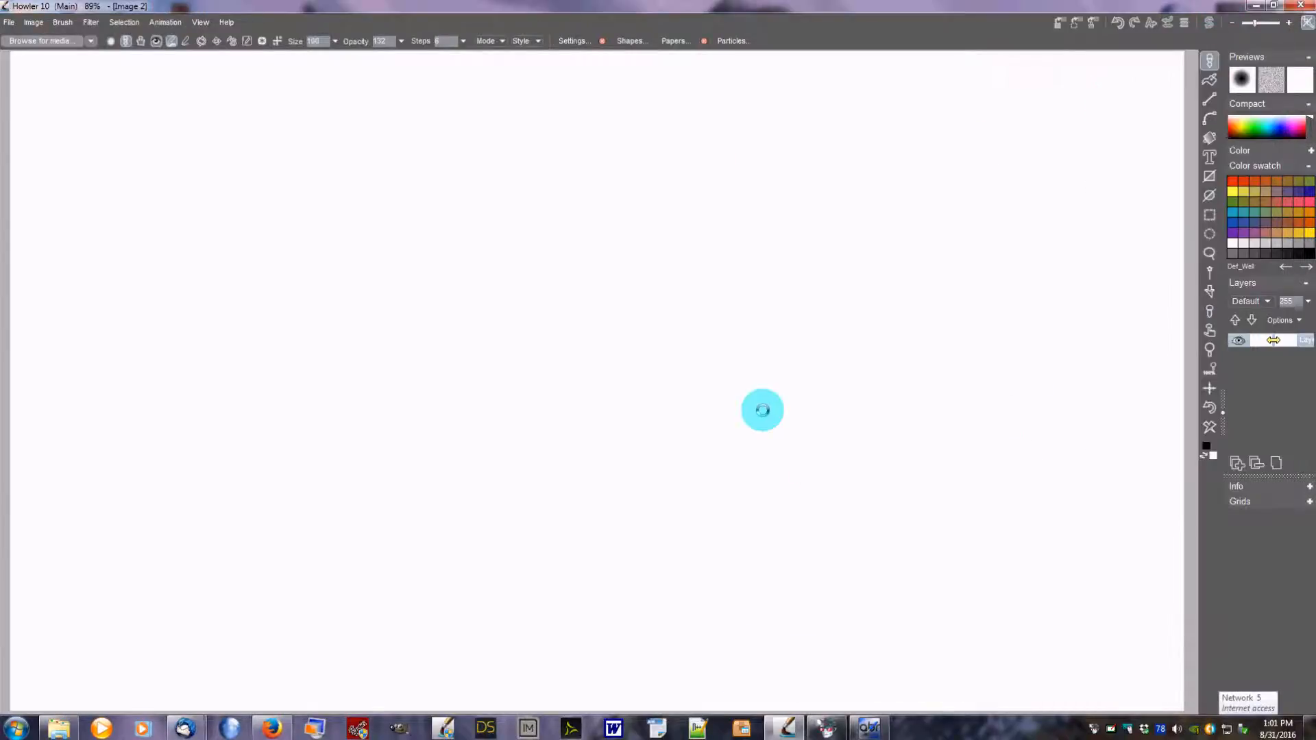
Switch to abrMate and open the brush set 0 MH 8B Brushes.abr from New folder on the Desktop.
click(869, 727)
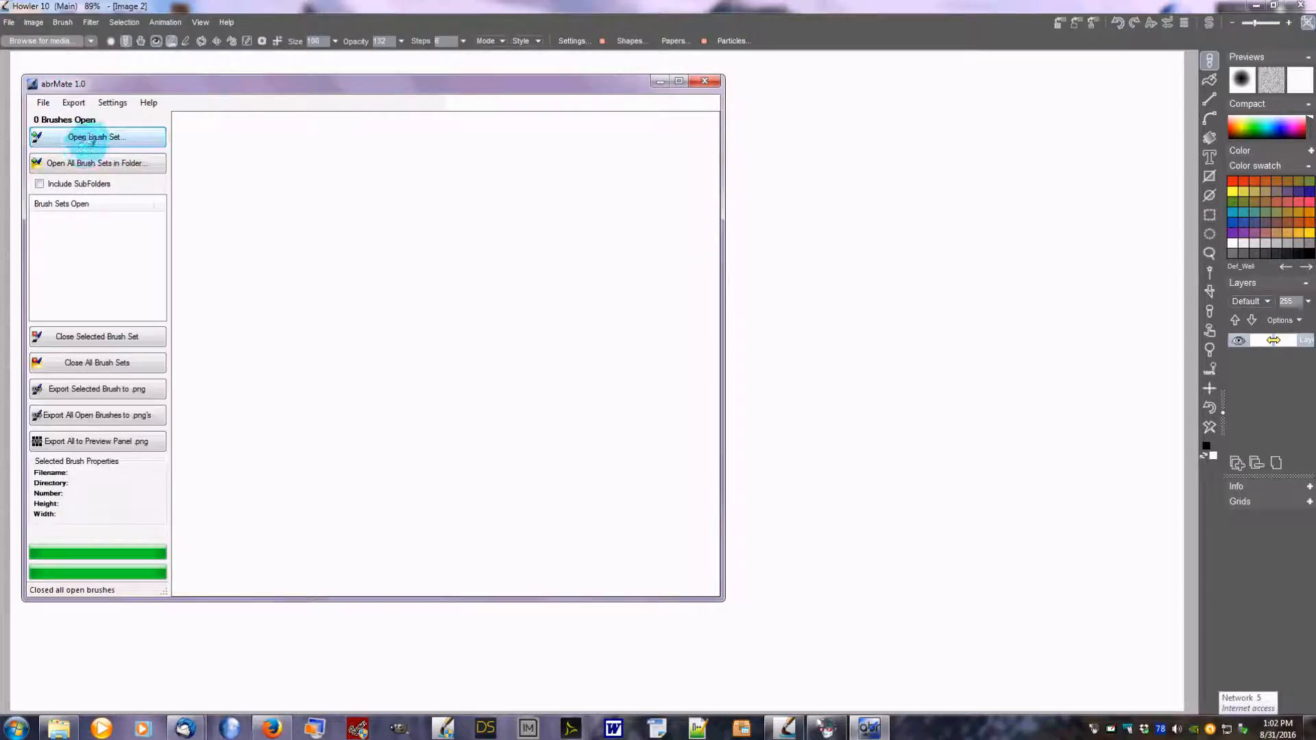
click(89, 138)
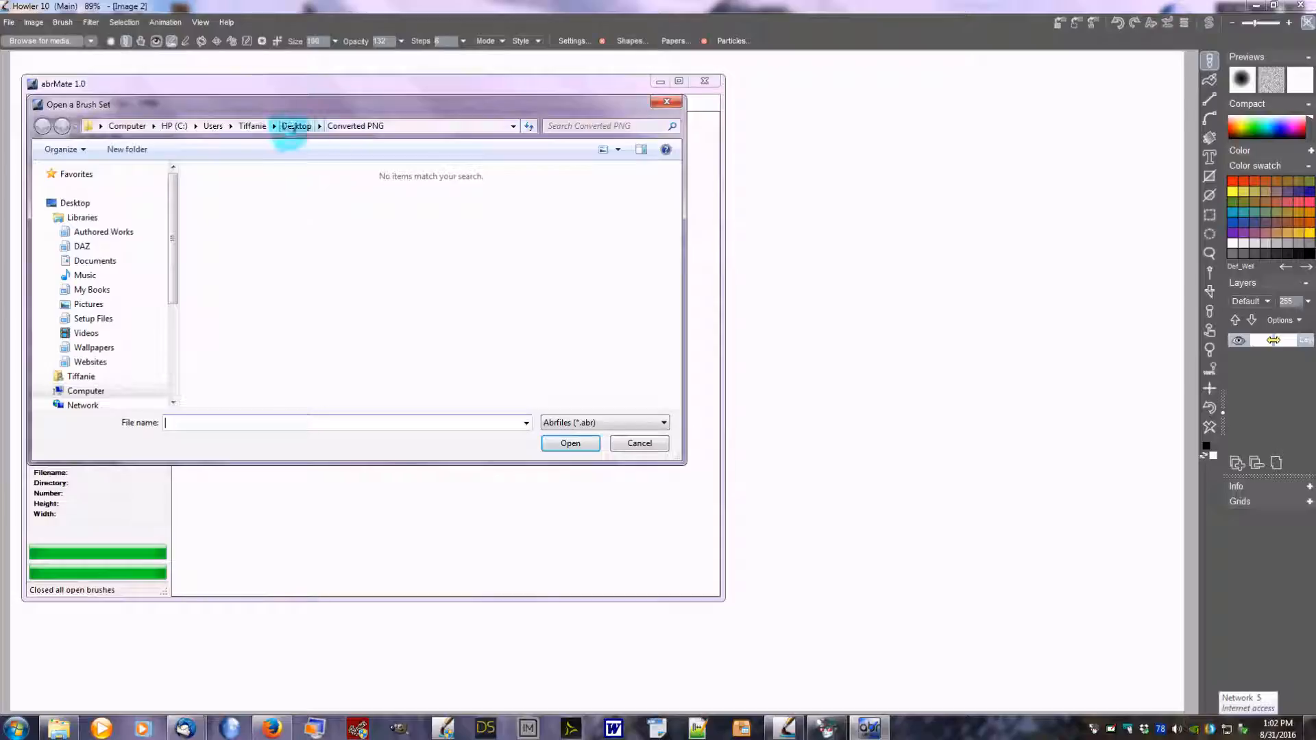
click(291, 126)
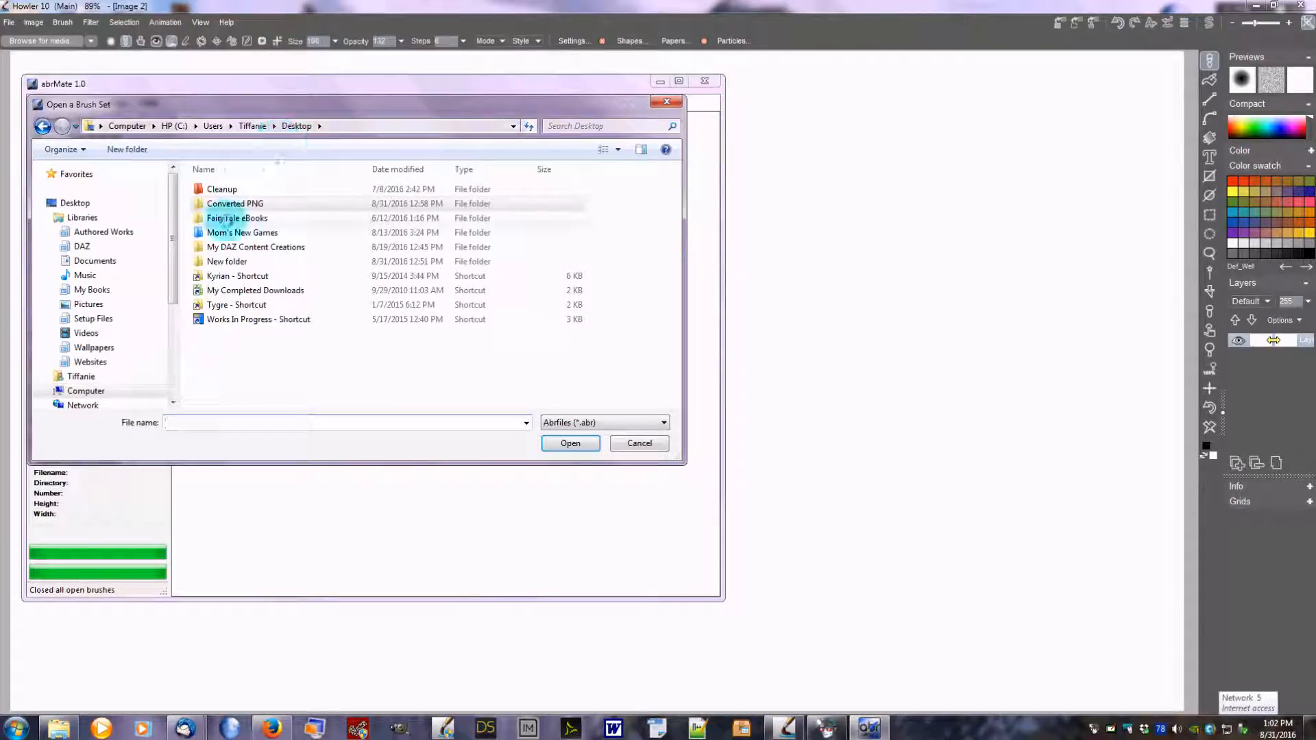
click(227, 261)
double_click(226, 262)
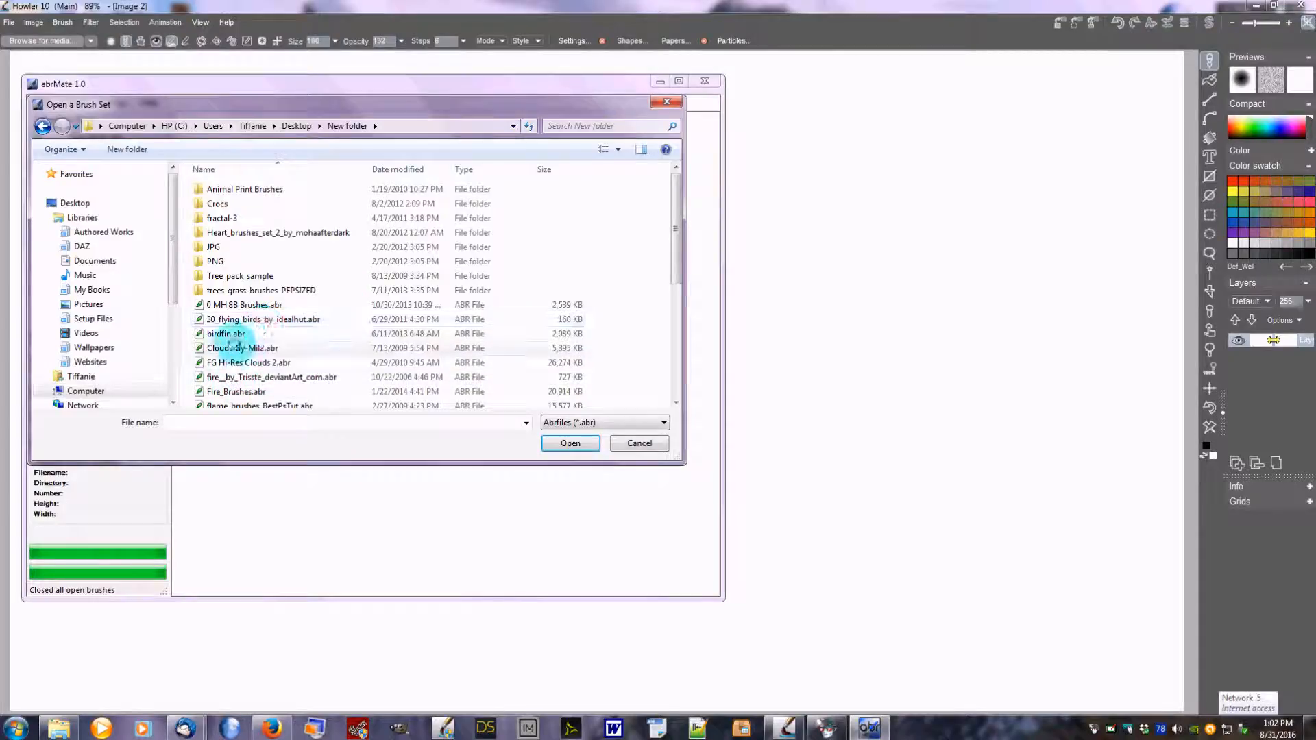
click(243, 305)
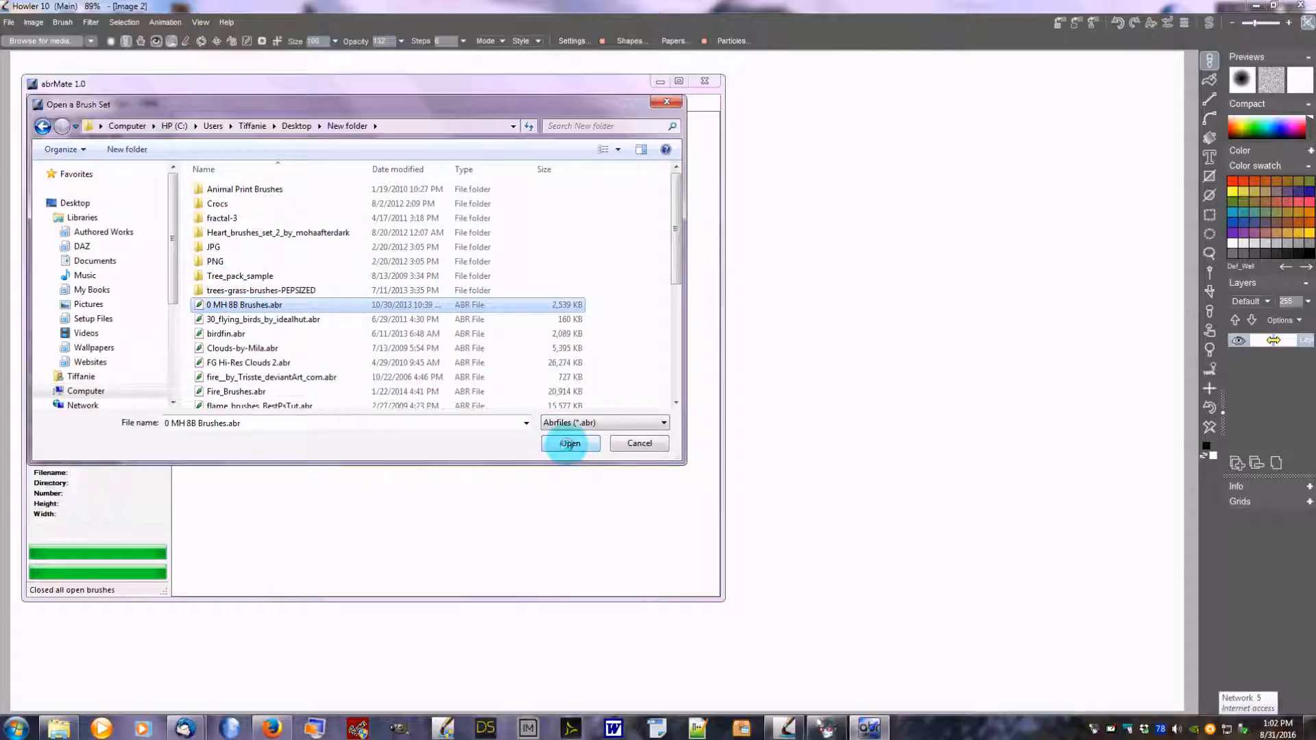
click(567, 445)
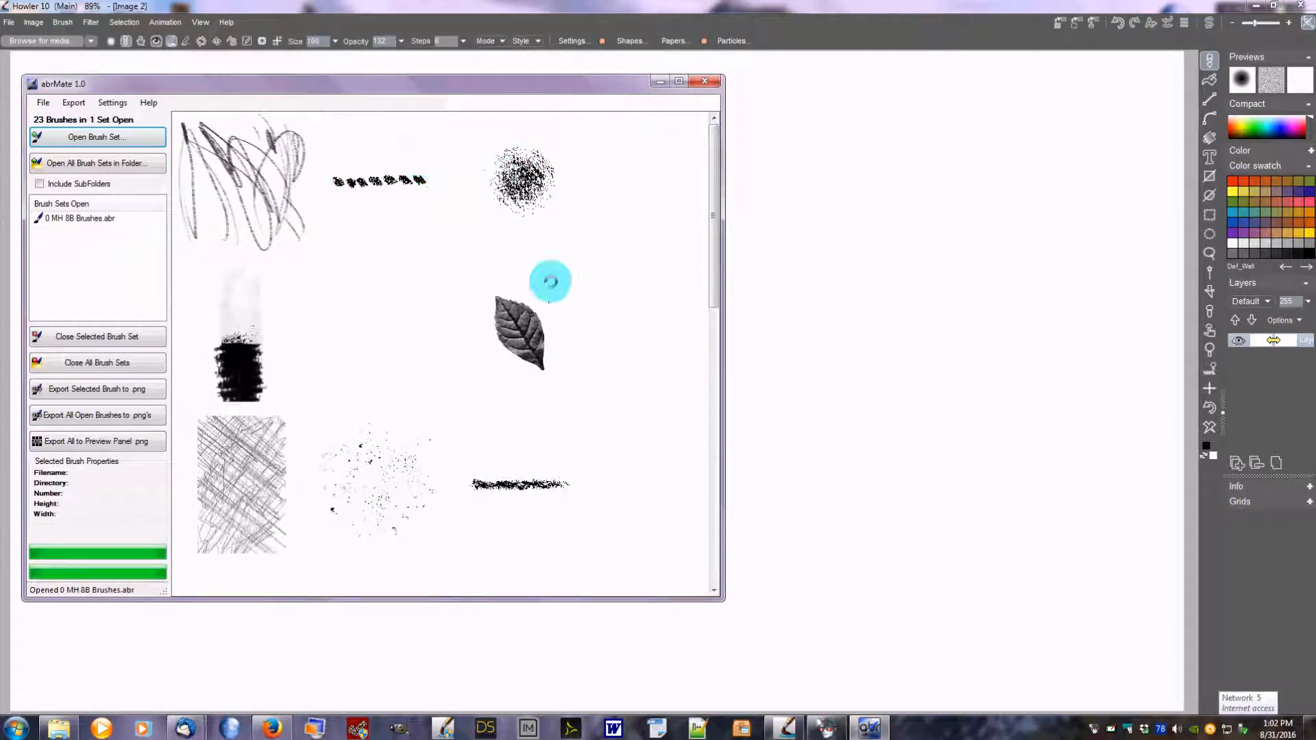
Look through the loaded brush previews and inspect the properties of individual brushes.
mouse_move(709, 189)
mouse_down()
mouse_move(740, 308)
mouse_move(752, 472)
mouse_move(685, 150)
mouse_up()
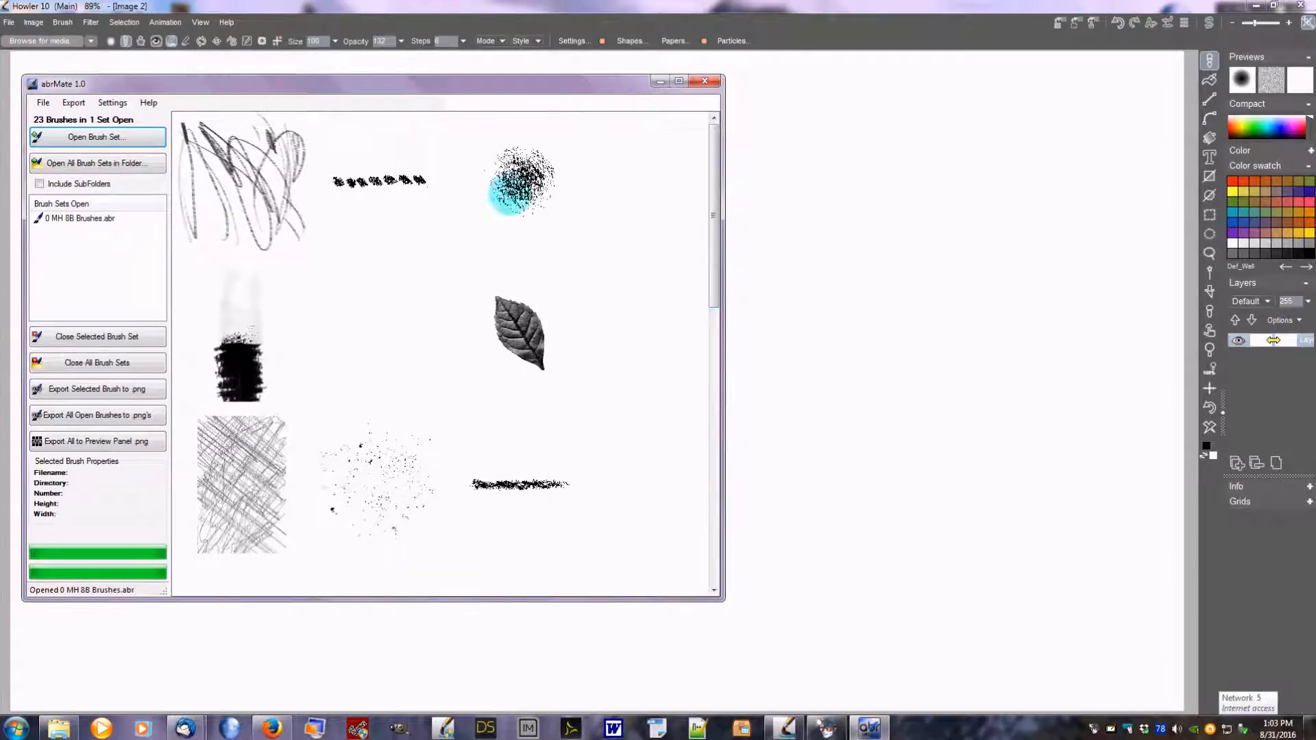
click(515, 184)
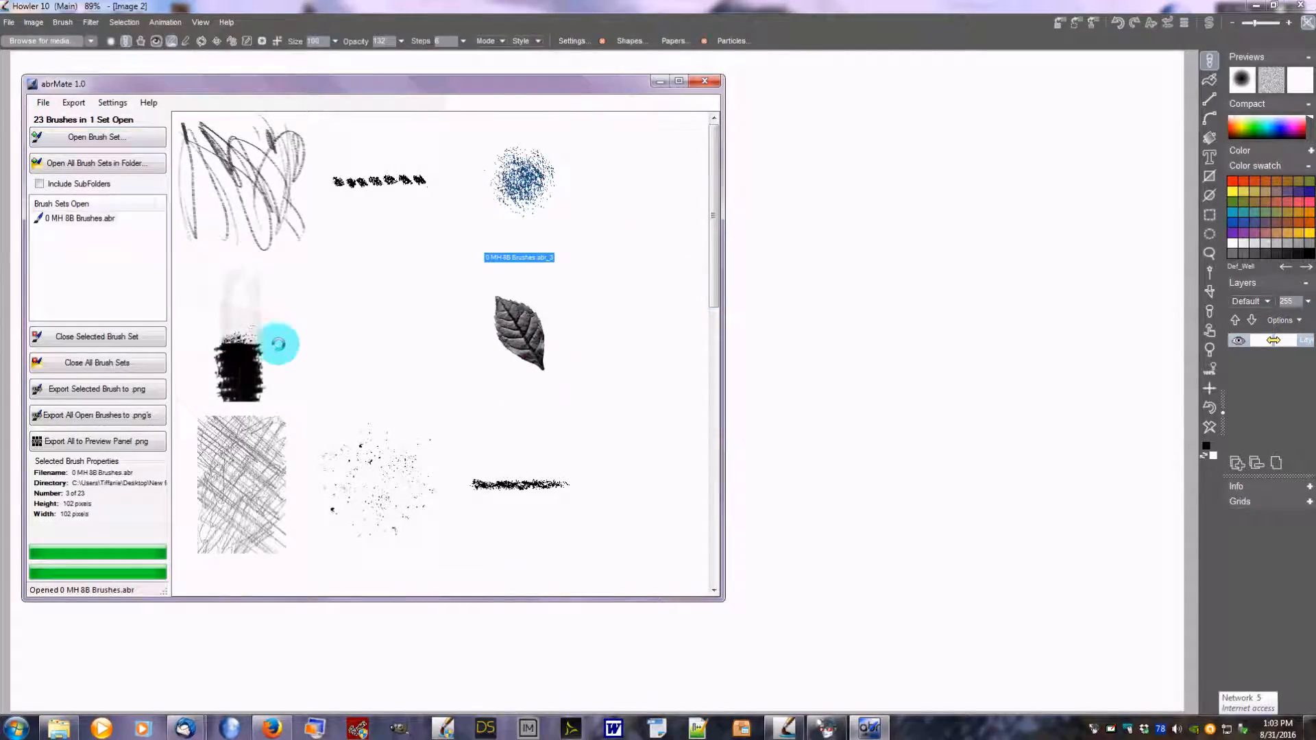
click(273, 369)
click(351, 178)
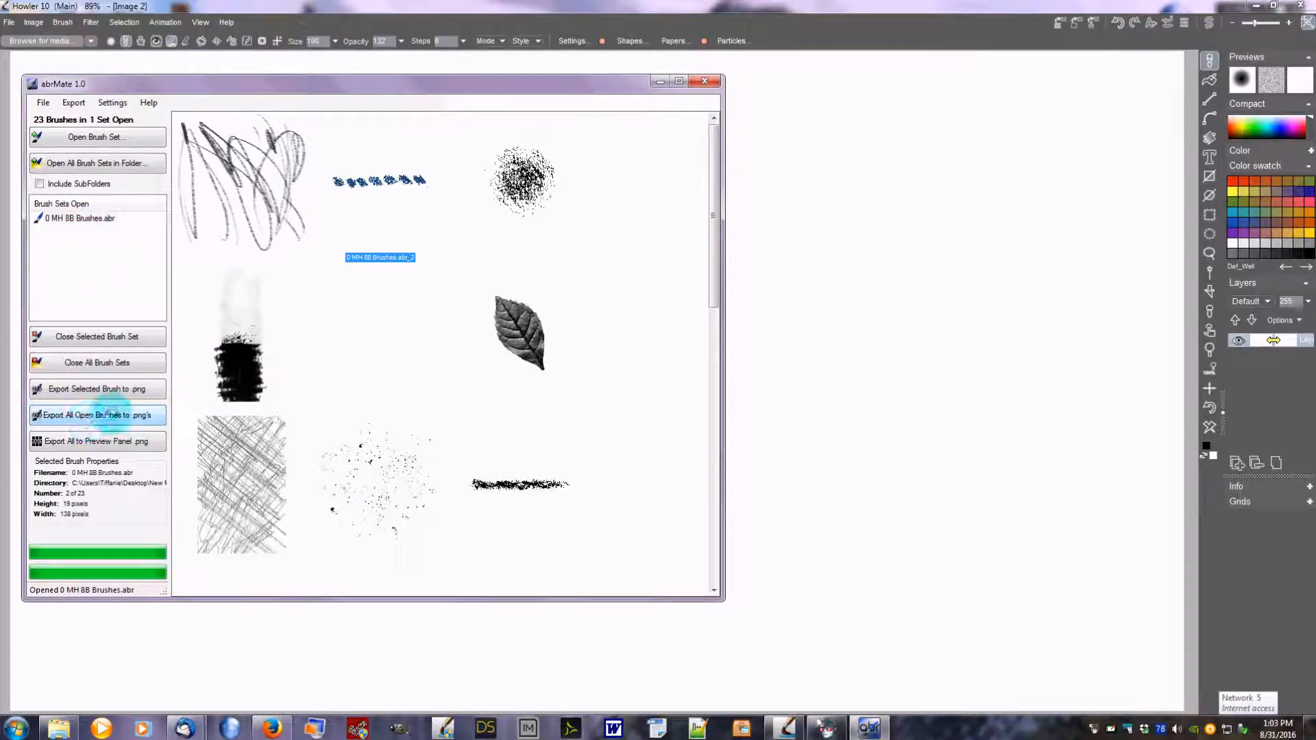
Export all open brushes as PNG files to the Converted PNG folder.
click(99, 414)
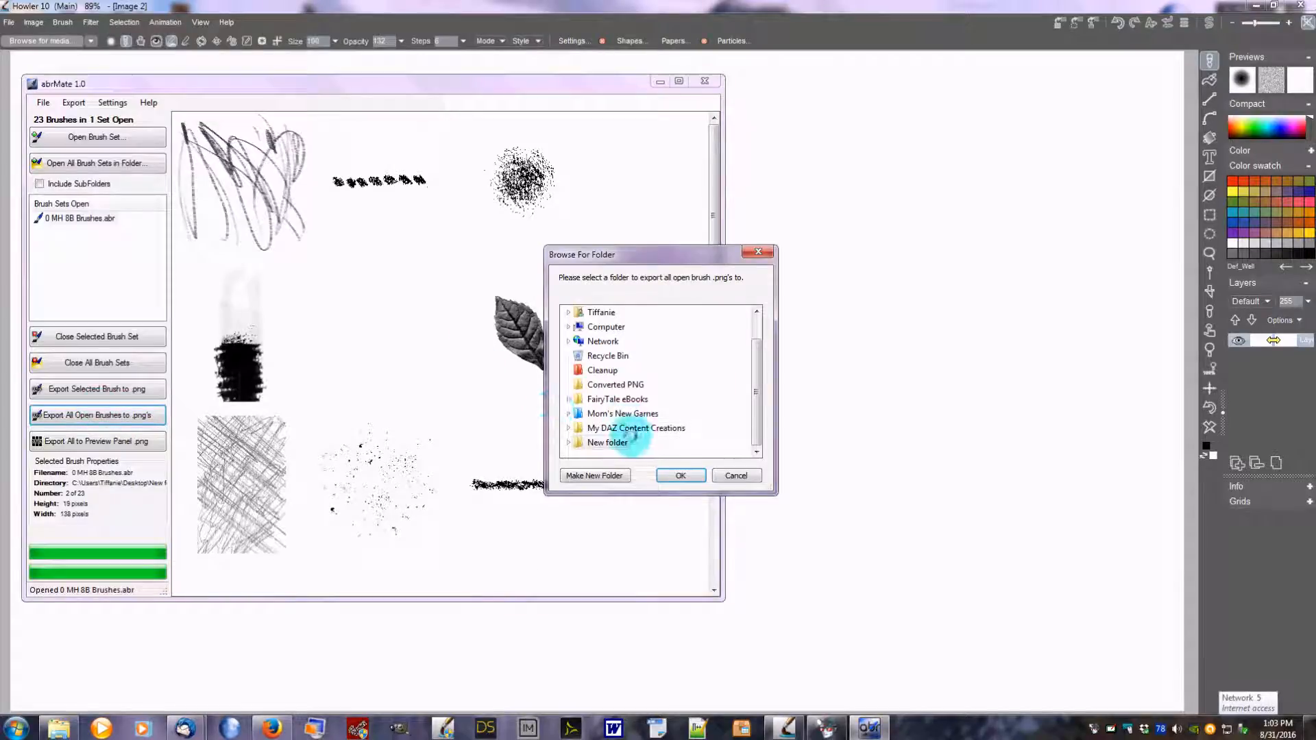
click(621, 385)
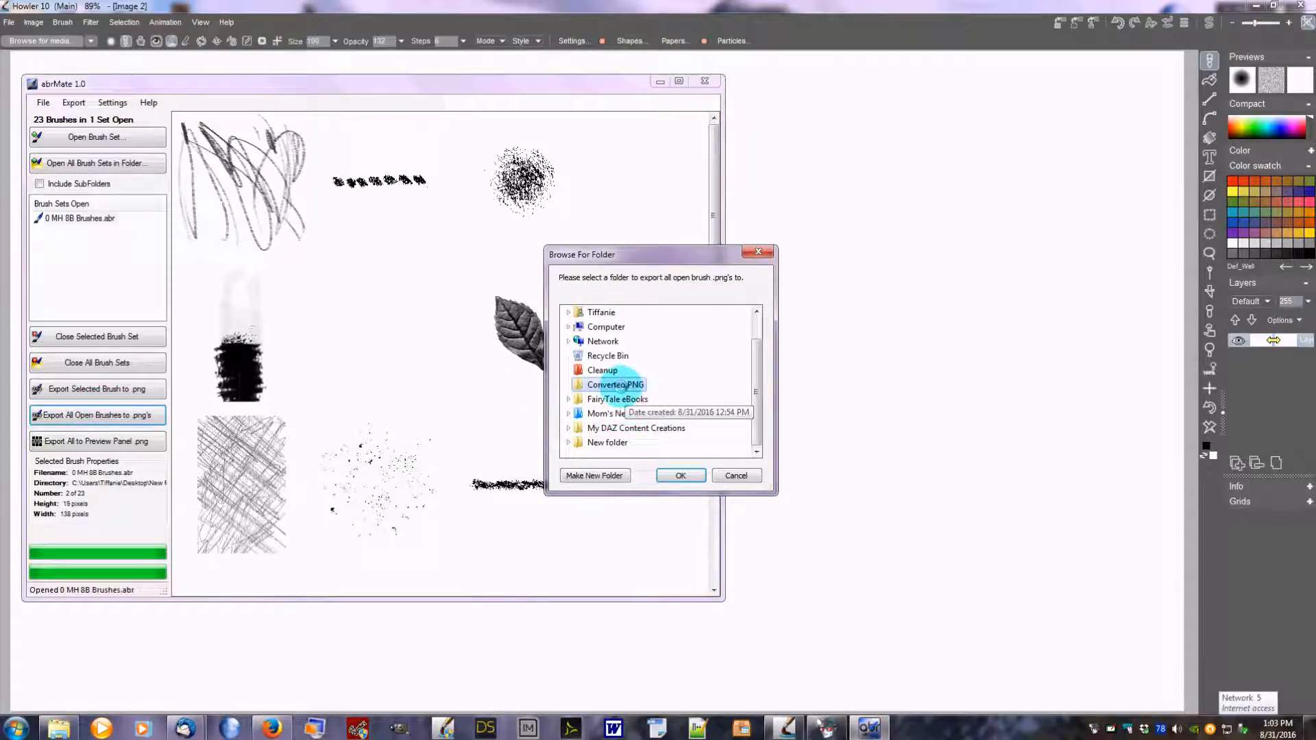
click(678, 475)
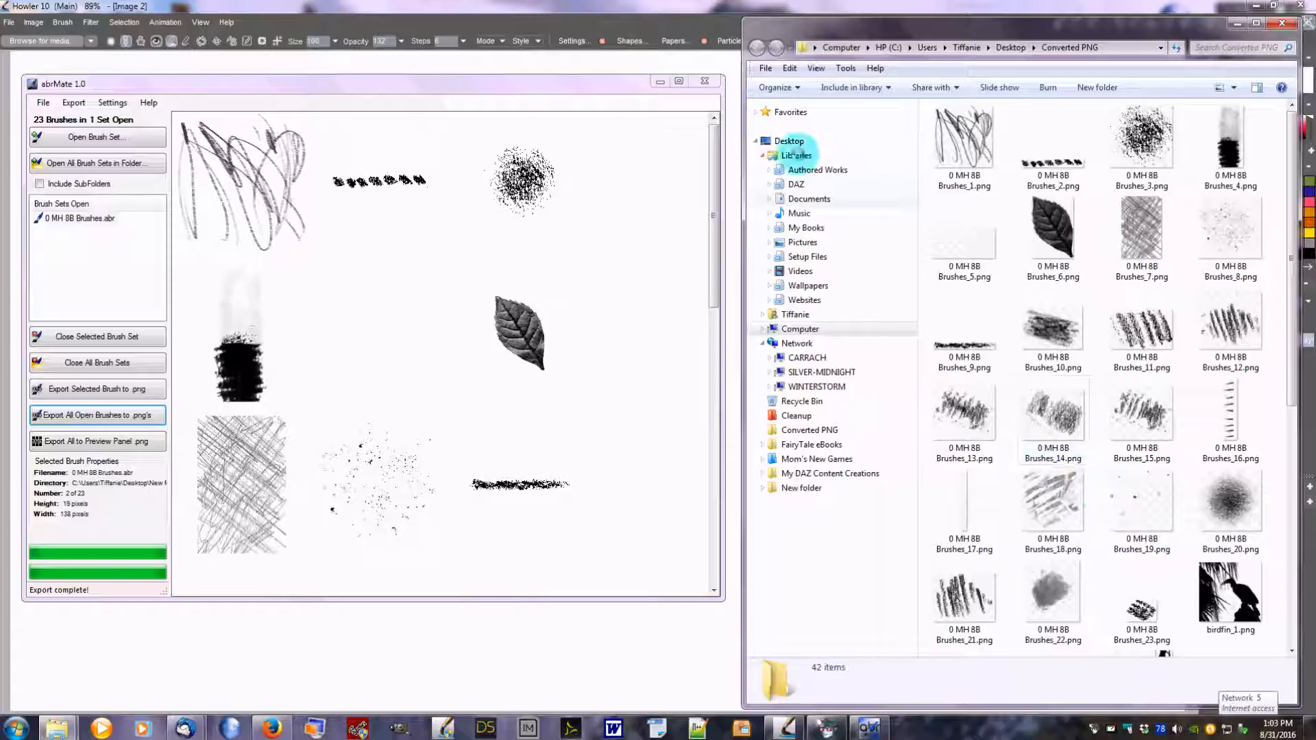
Close all brush sets, exit abrMate and minimize the Converted PNG folder window.
click(96, 361)
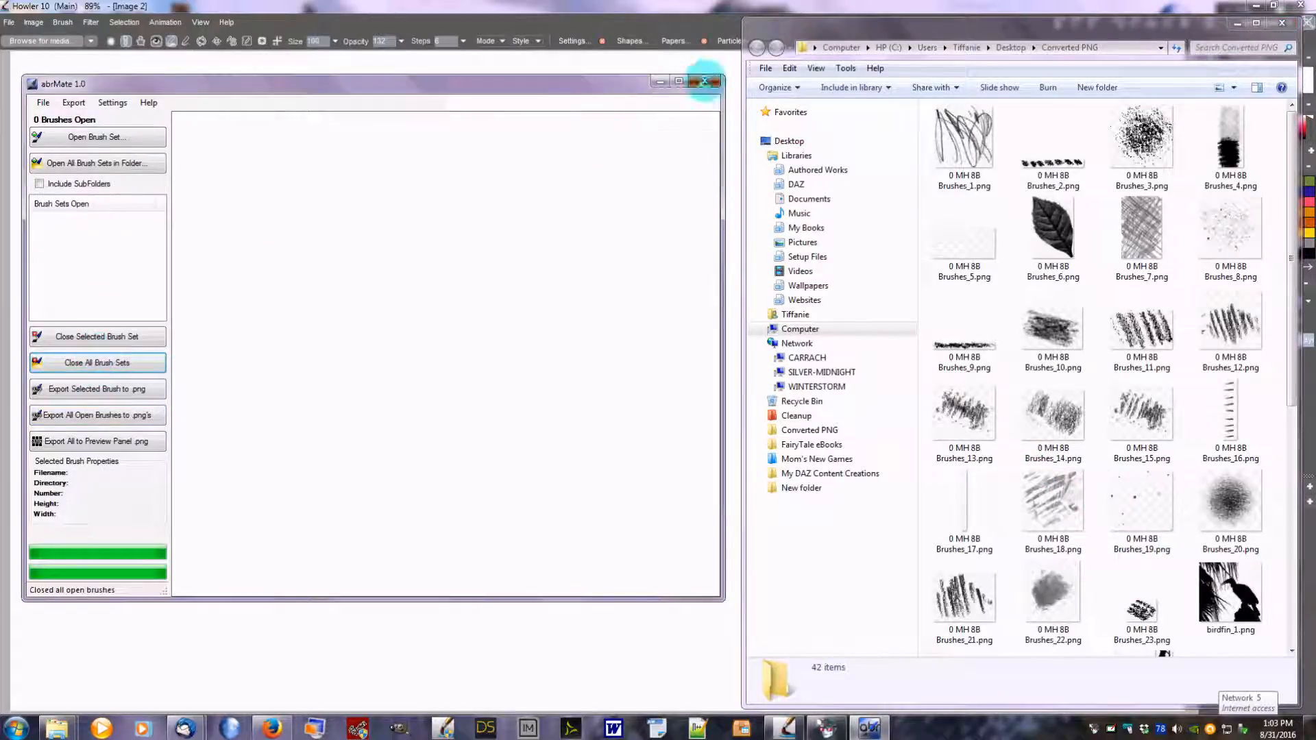
click(705, 81)
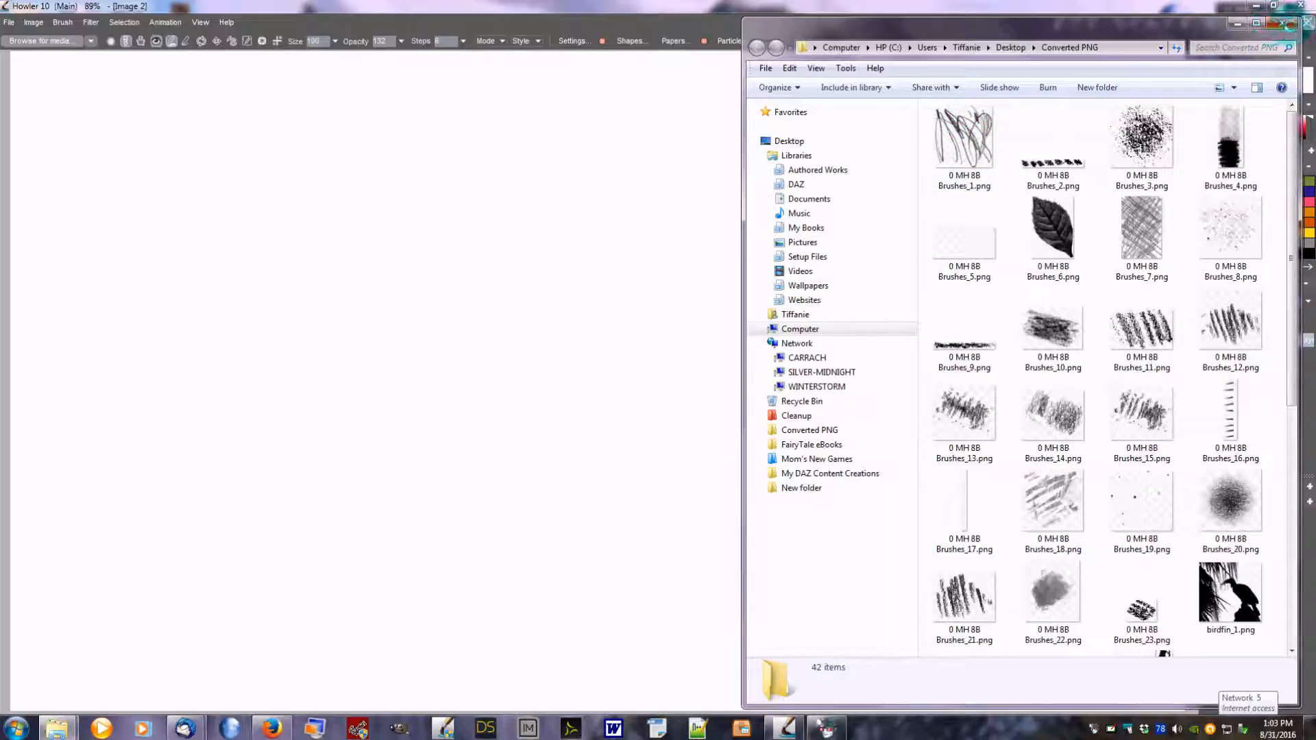
click(1238, 22)
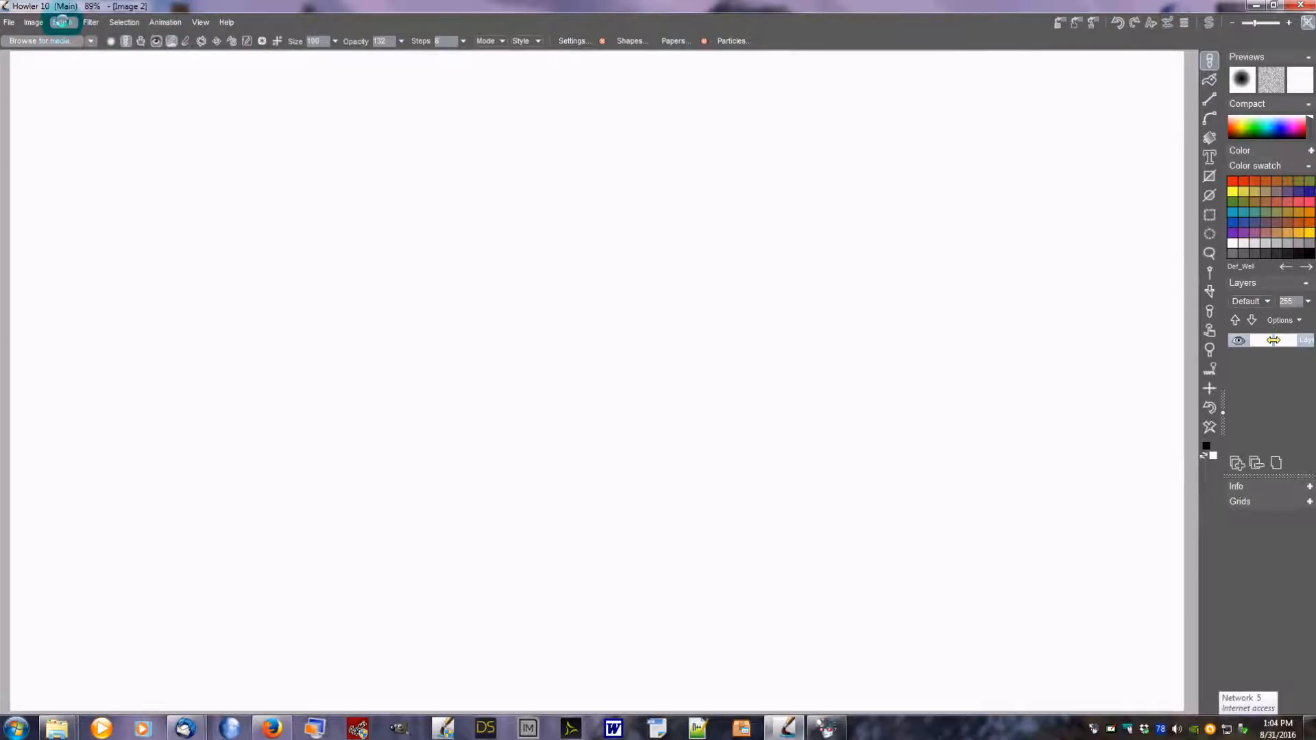
Load 0 MH 8B Brushes_3.png from the Converted PNG folder as the custom brush in Howler.
click(62, 21)
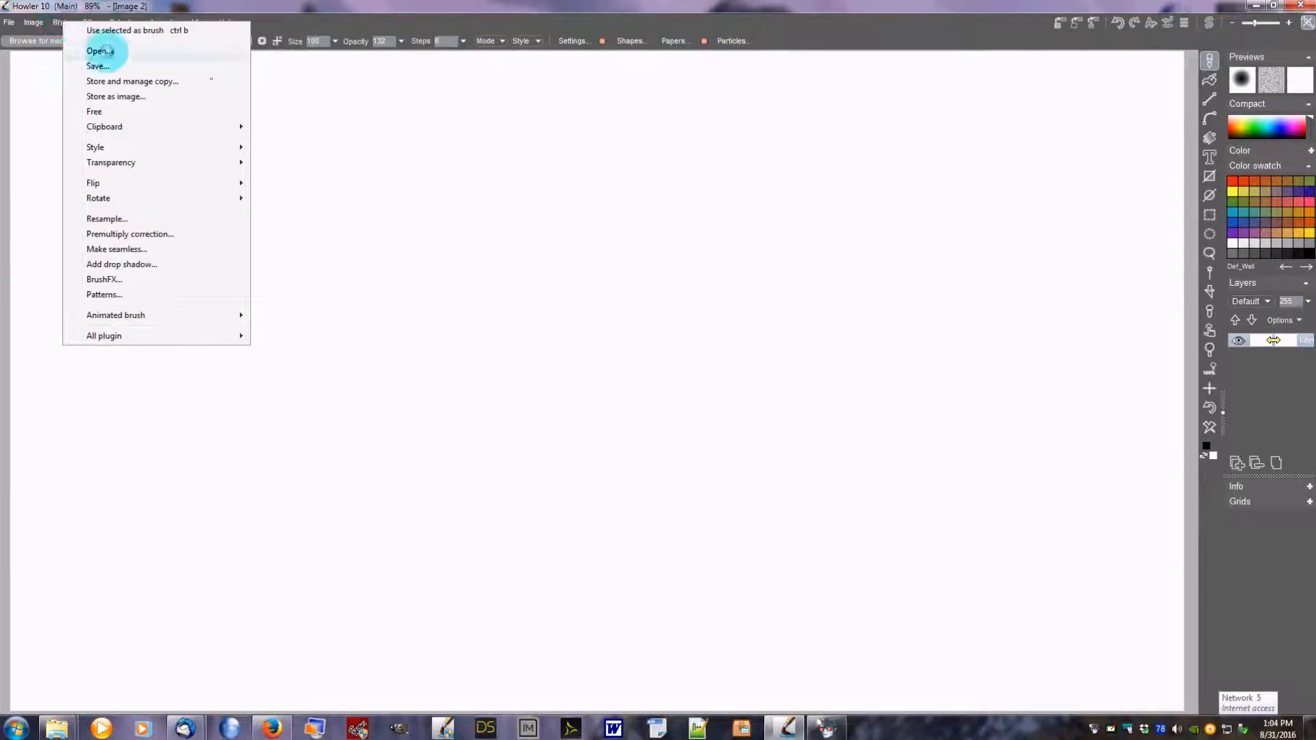
click(106, 50)
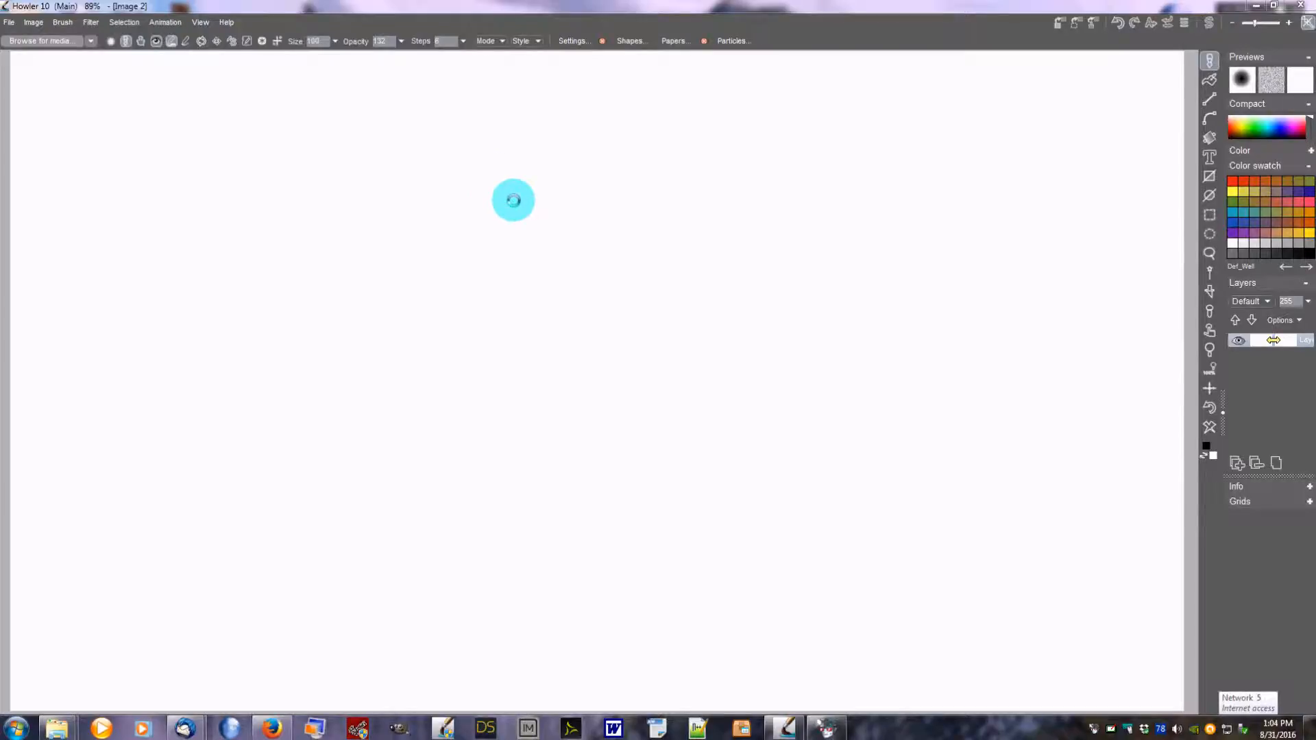
mouse_move(999, 360)
mouse_down()
mouse_move(924, 308)
mouse_move(826, 195)
mouse_up()
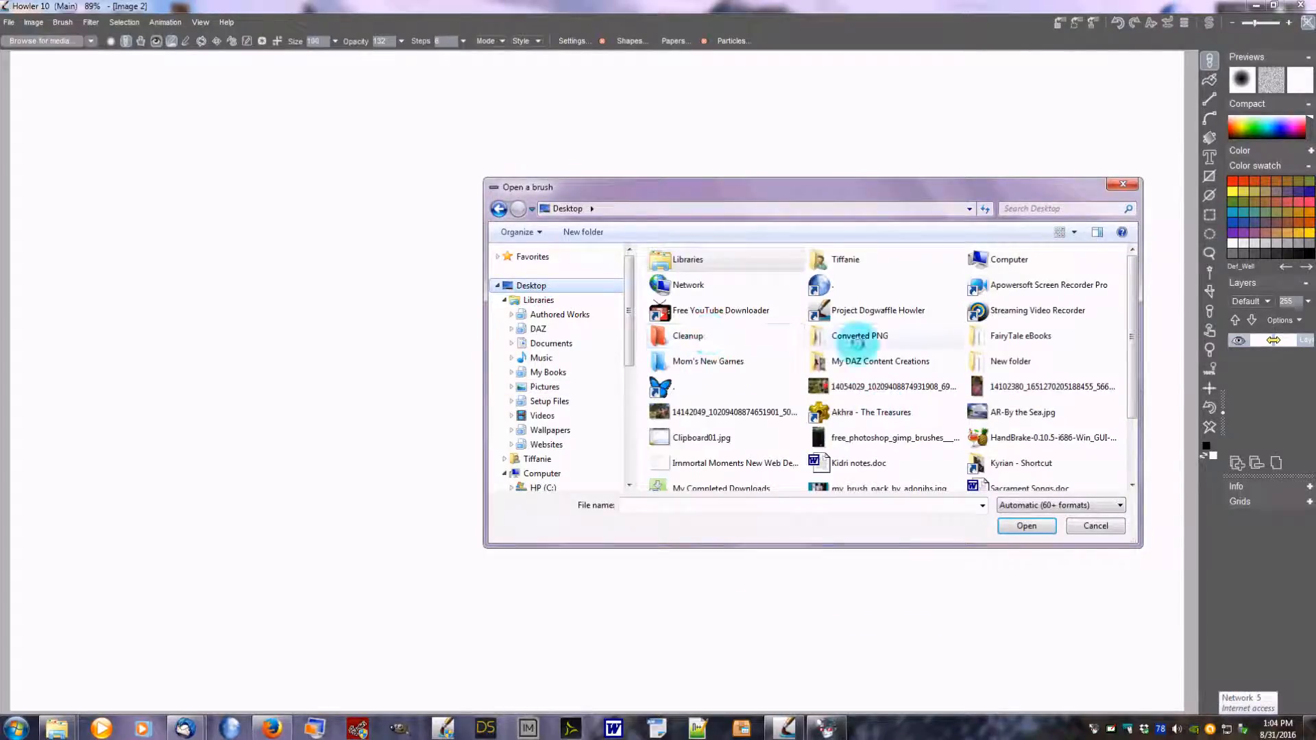
double_click(857, 336)
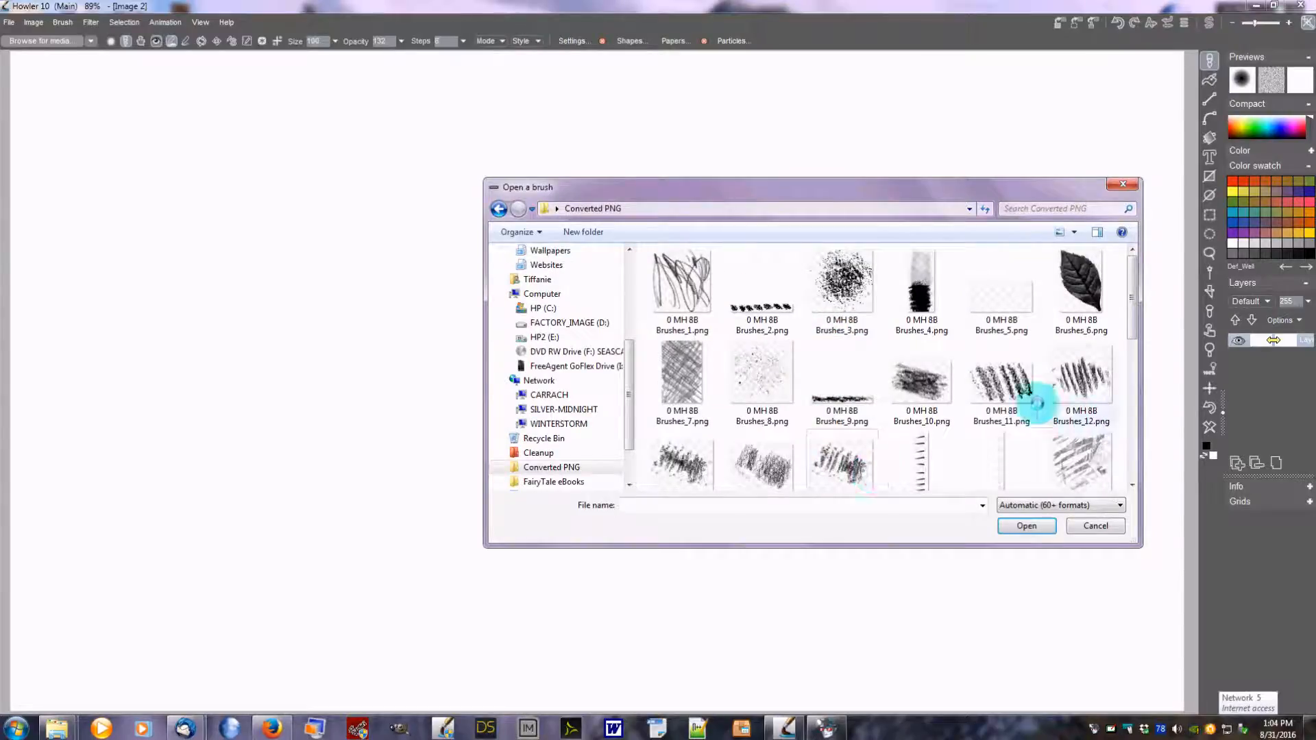
click(840, 288)
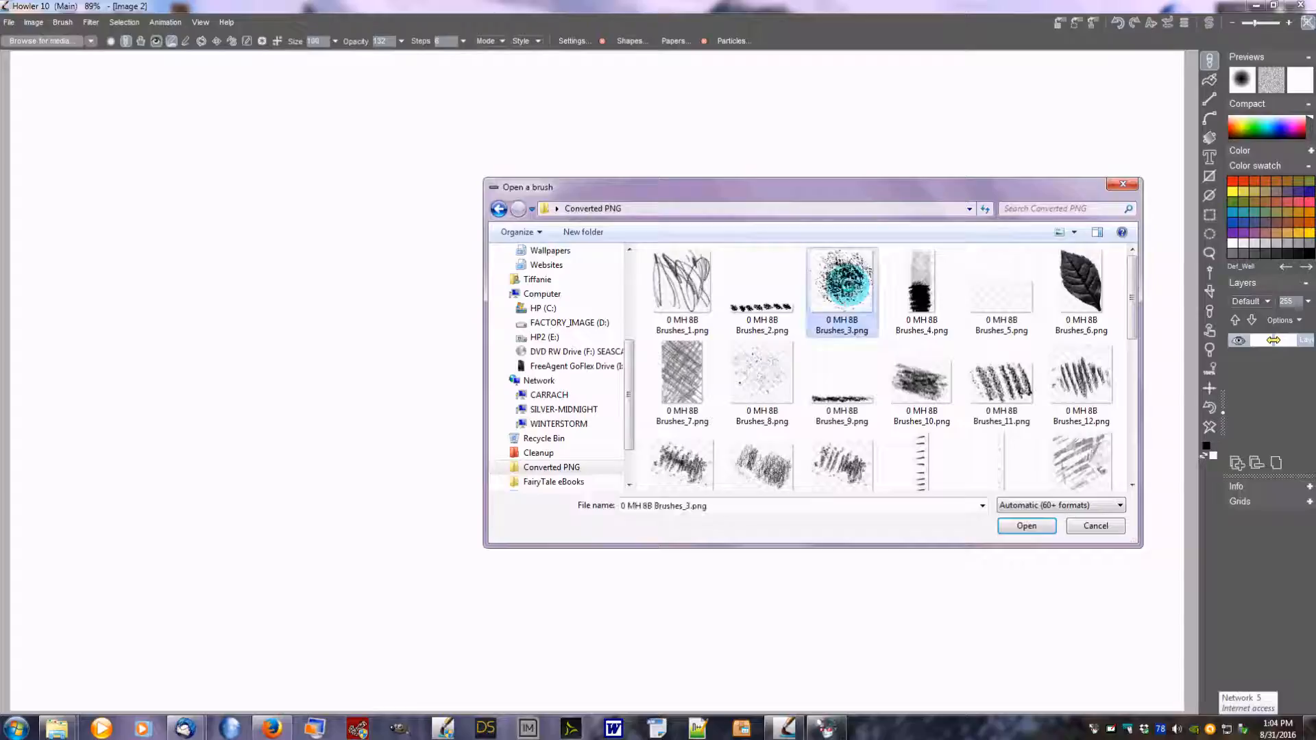
click(1026, 525)
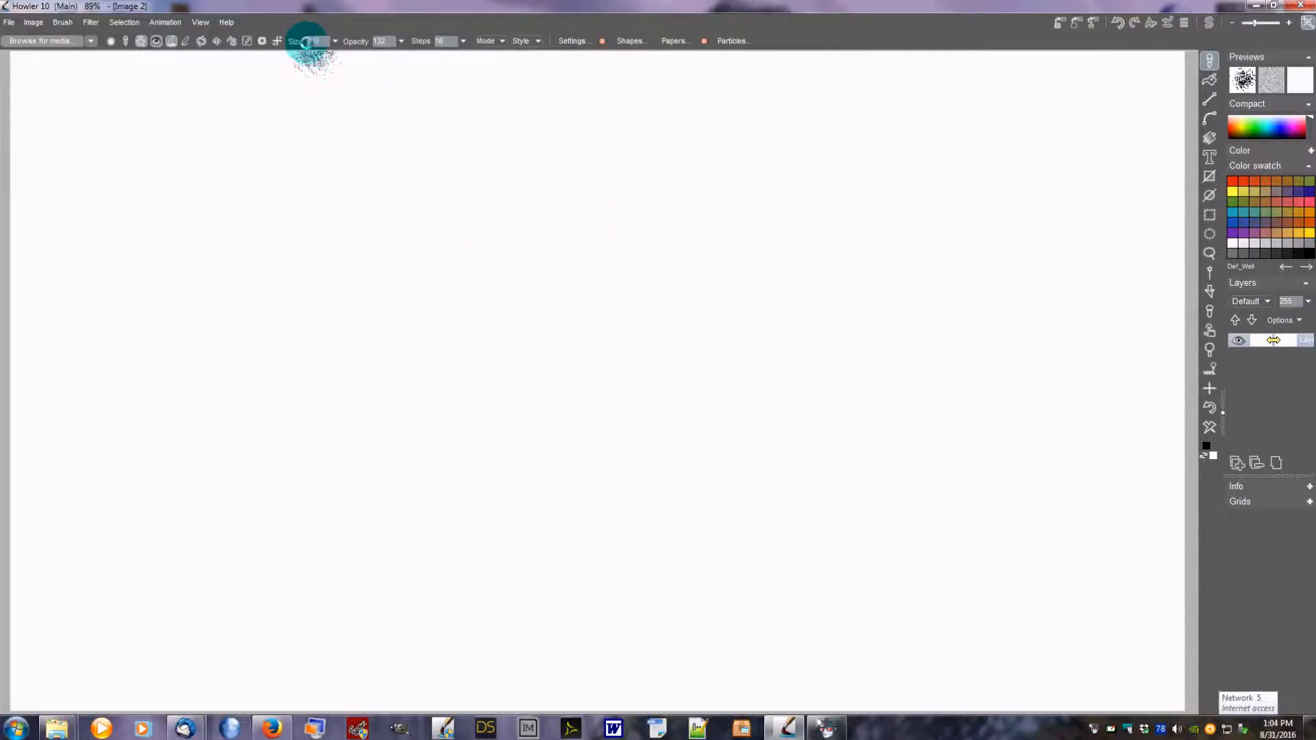
Set the brush opacity to 155 and paint a wavy stroke across the middle of the canvas.
click(374, 43)
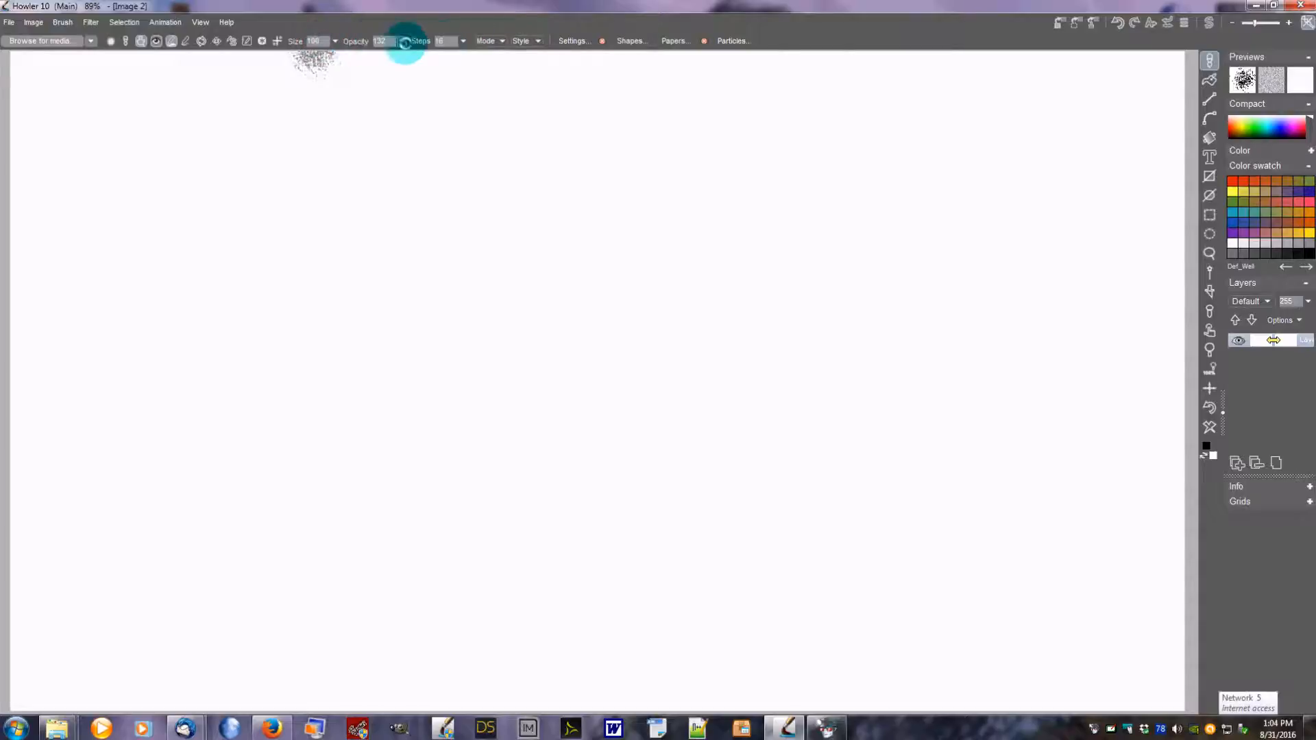
click(402, 41)
drag(361, 59, 409, 60)
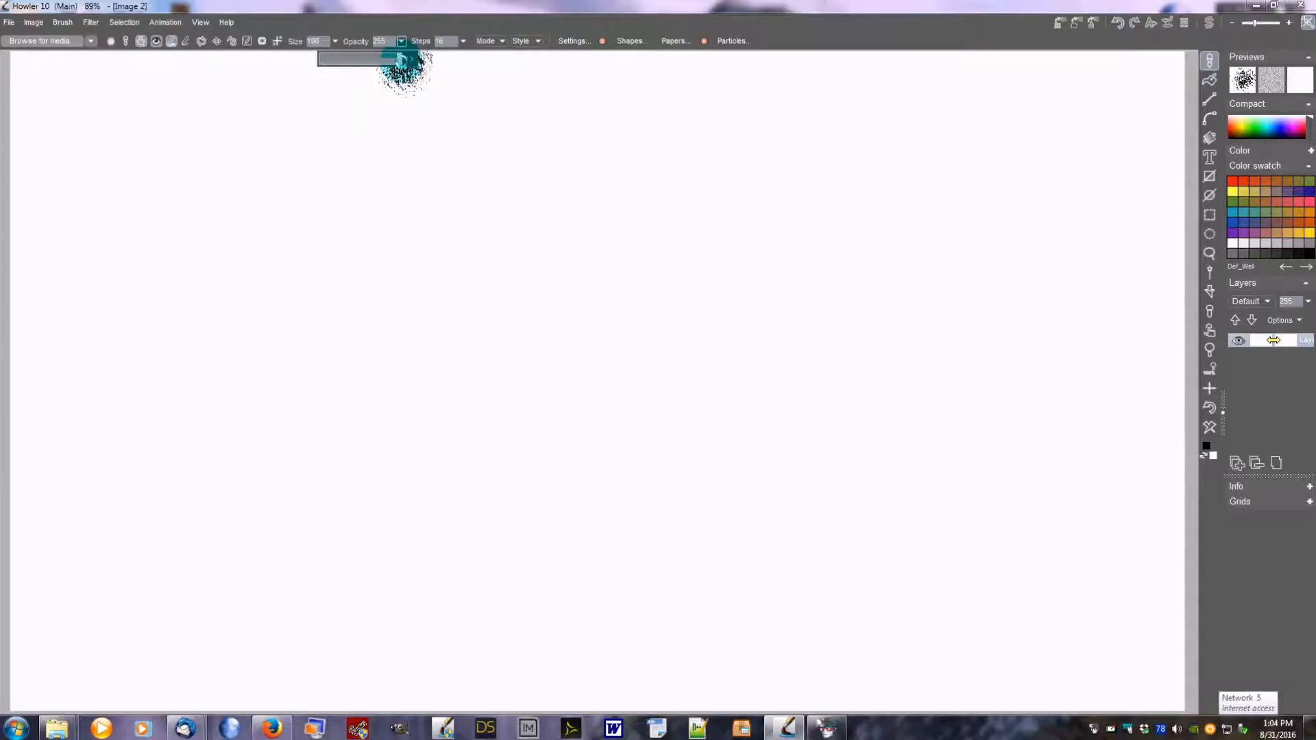
drag(380, 57, 369, 59)
click(452, 31)
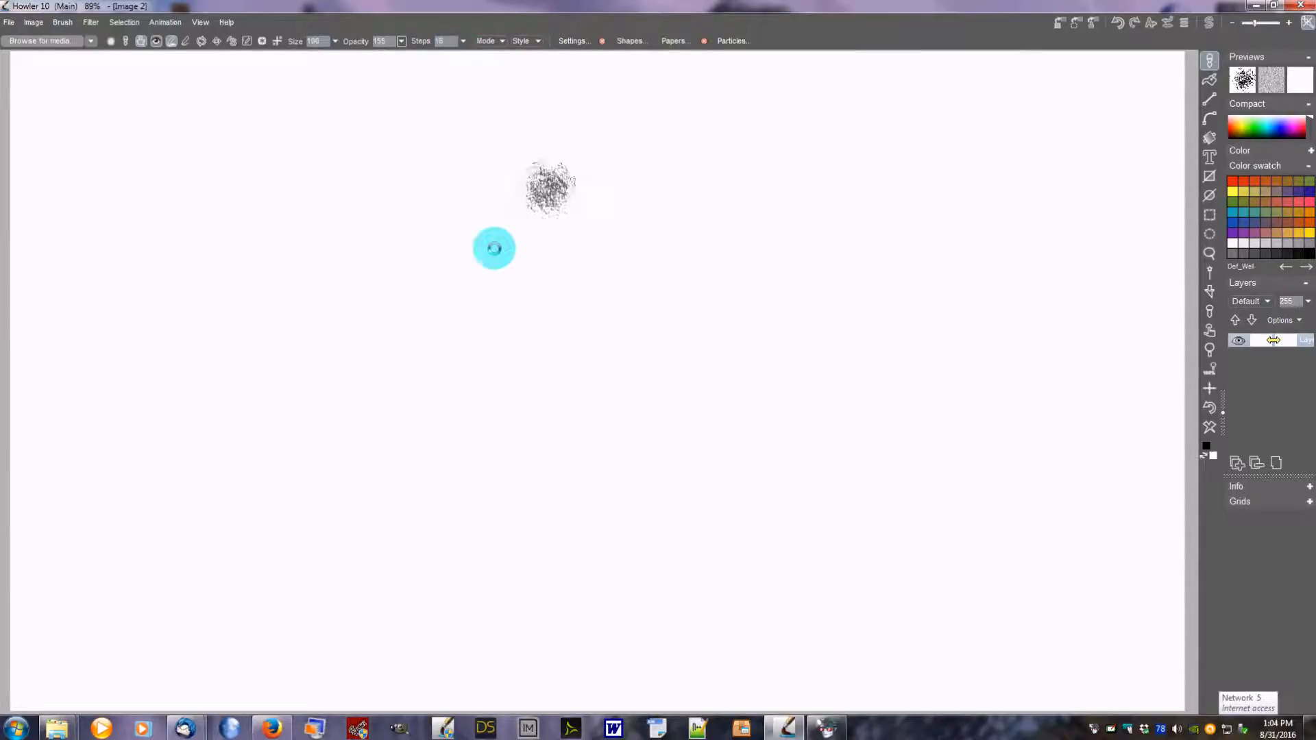
mouse_move(279, 361)
mouse_down()
mouse_move(329, 301)
mouse_move(433, 275)
mouse_move(452, 336)
mouse_move(627, 238)
mouse_move(702, 302)
mouse_move(803, 267)
mouse_move(900, 356)
mouse_move(905, 391)
mouse_up()
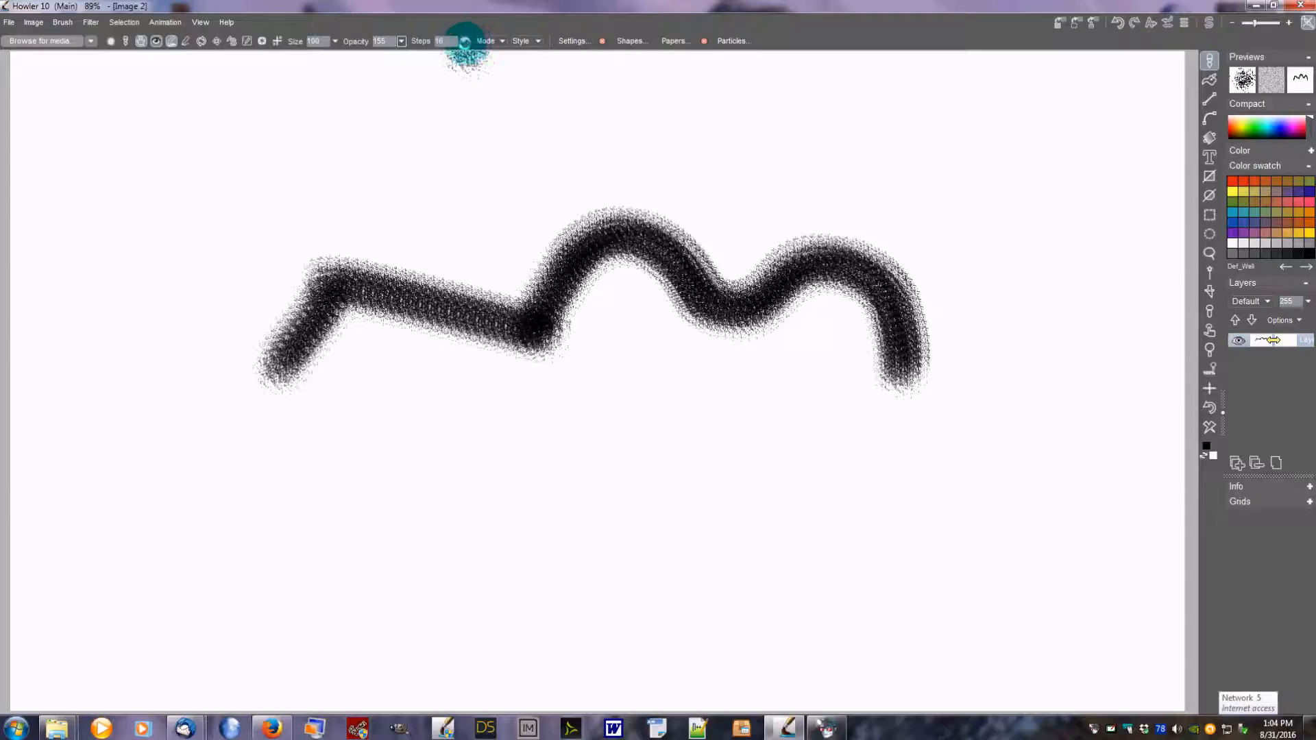
Increase the brush steps and scribble two textured patches above the wavy stroke, using 74 steps for the second.
click(464, 41)
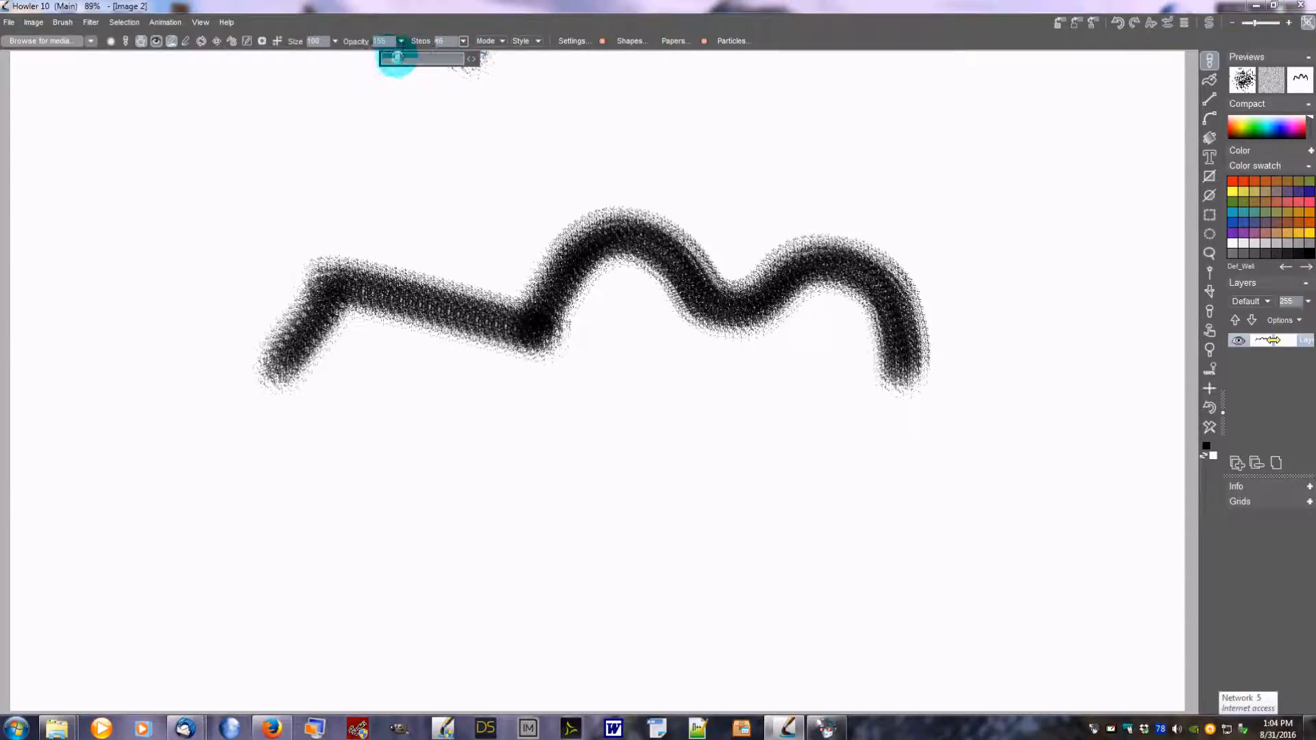
mouse_move(397, 155)
mouse_down()
mouse_move(475, 128)
mouse_move(487, 153)
mouse_move(433, 173)
mouse_move(413, 203)
mouse_move(470, 189)
mouse_move(519, 154)
mouse_move(494, 225)
mouse_move(604, 155)
mouse_move(512, 121)
mouse_move(473, 88)
mouse_move(580, 88)
mouse_move(645, 114)
mouse_move(667, 166)
mouse_move(588, 180)
mouse_move(515, 241)
mouse_move(367, 220)
mouse_move(341, 132)
mouse_up()
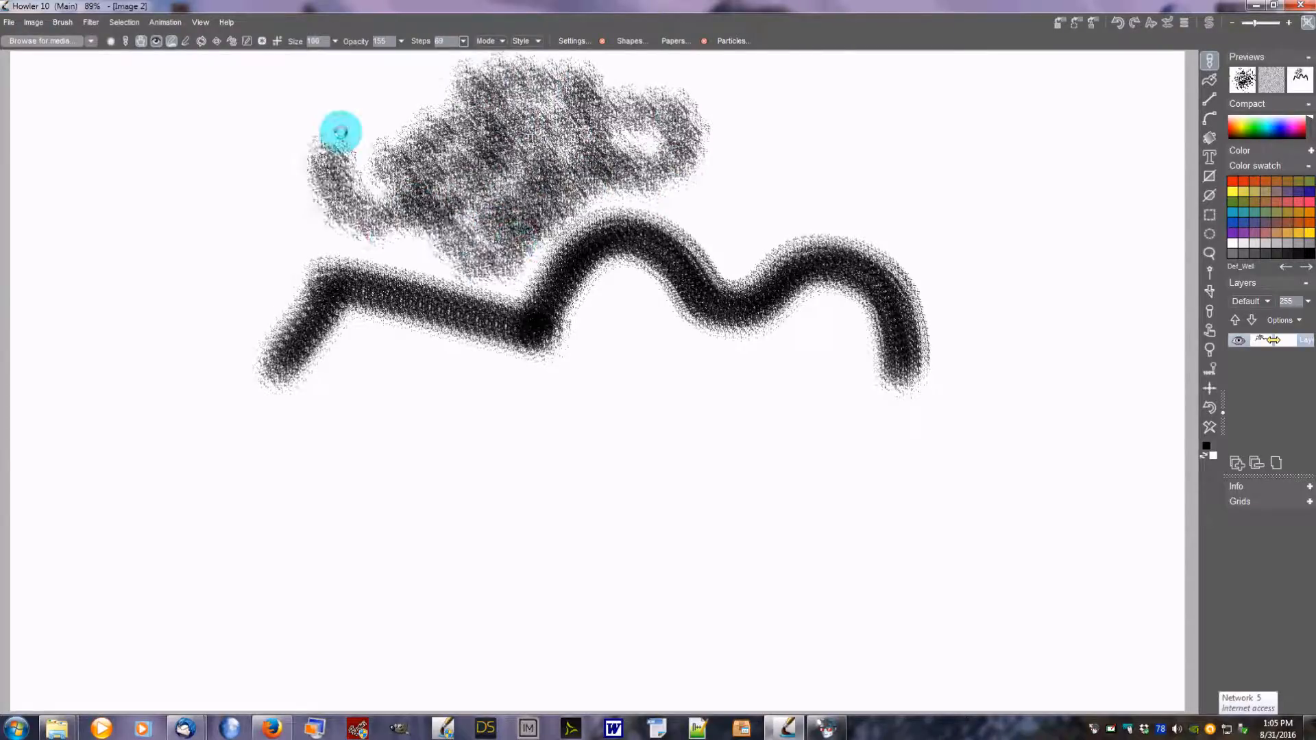
click(466, 41)
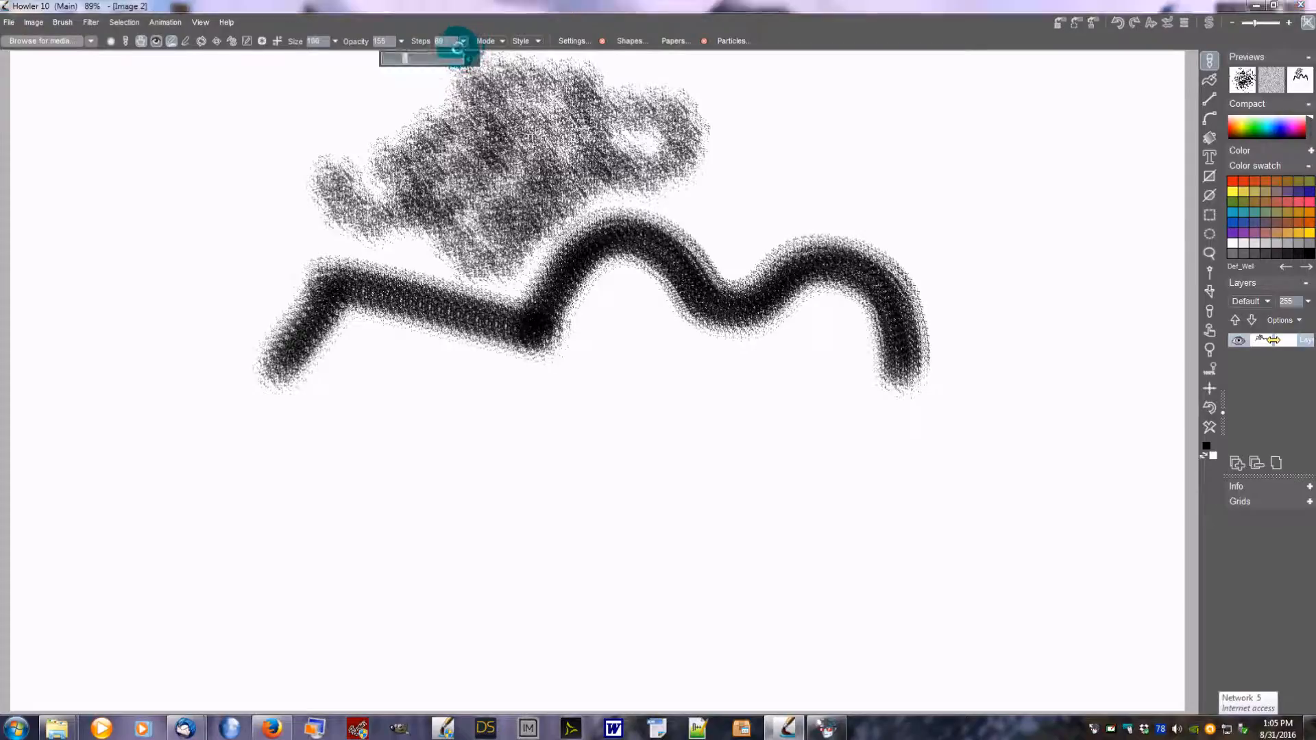
mouse_move(843, 104)
mouse_down()
mouse_move(803, 175)
mouse_move(851, 167)
mouse_move(896, 129)
mouse_move(916, 193)
mouse_move(796, 148)
mouse_move(795, 205)
mouse_move(872, 158)
mouse_move(1042, 163)
mouse_move(957, 228)
mouse_move(881, 180)
mouse_move(948, 217)
mouse_move(1023, 182)
mouse_move(872, 250)
mouse_move(812, 208)
mouse_move(698, 256)
mouse_move(746, 121)
mouse_move(869, 231)
mouse_move(790, 234)
mouse_move(723, 269)
mouse_move(862, 186)
mouse_up()
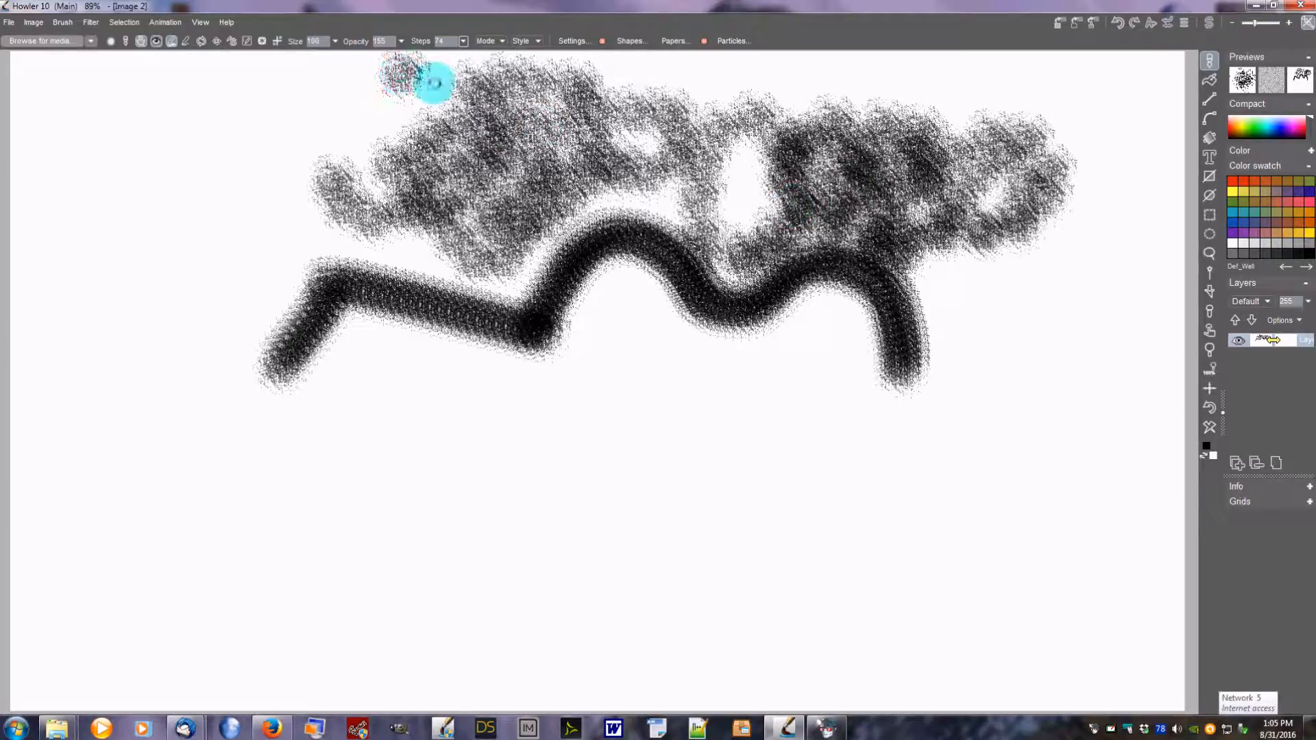
Set the brush mode to Smear and blend the first scribbled patch and the bend of the stroke beneath it.
click(502, 40)
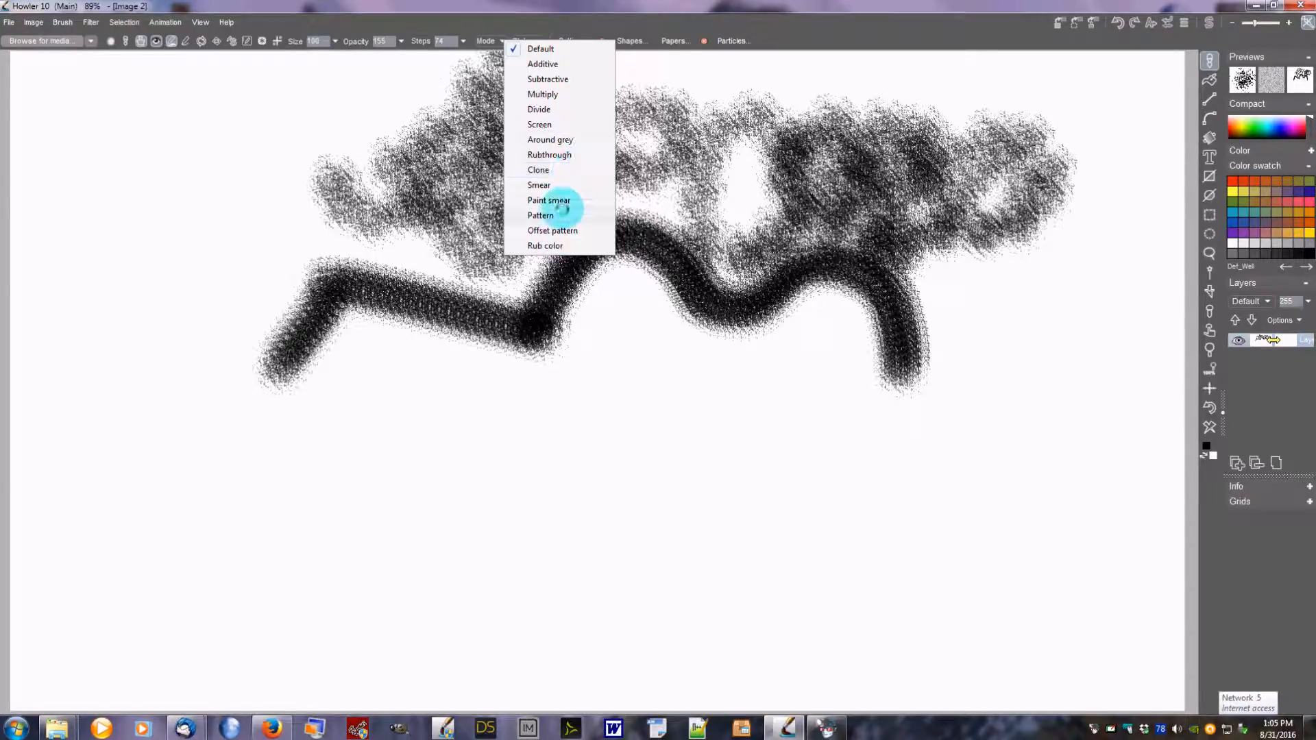
click(538, 185)
mouse_move(544, 154)
mouse_down()
mouse_move(439, 203)
mouse_move(536, 155)
mouse_move(460, 222)
mouse_move(560, 161)
mouse_move(488, 255)
mouse_move(587, 198)
mouse_move(426, 177)
mouse_move(482, 149)
mouse_move(525, 211)
mouse_move(465, 260)
mouse_move(457, 237)
mouse_move(438, 250)
mouse_move(552, 288)
mouse_move(521, 340)
mouse_move(526, 186)
mouse_move(560, 220)
mouse_move(513, 194)
mouse_move(421, 208)
mouse_up()
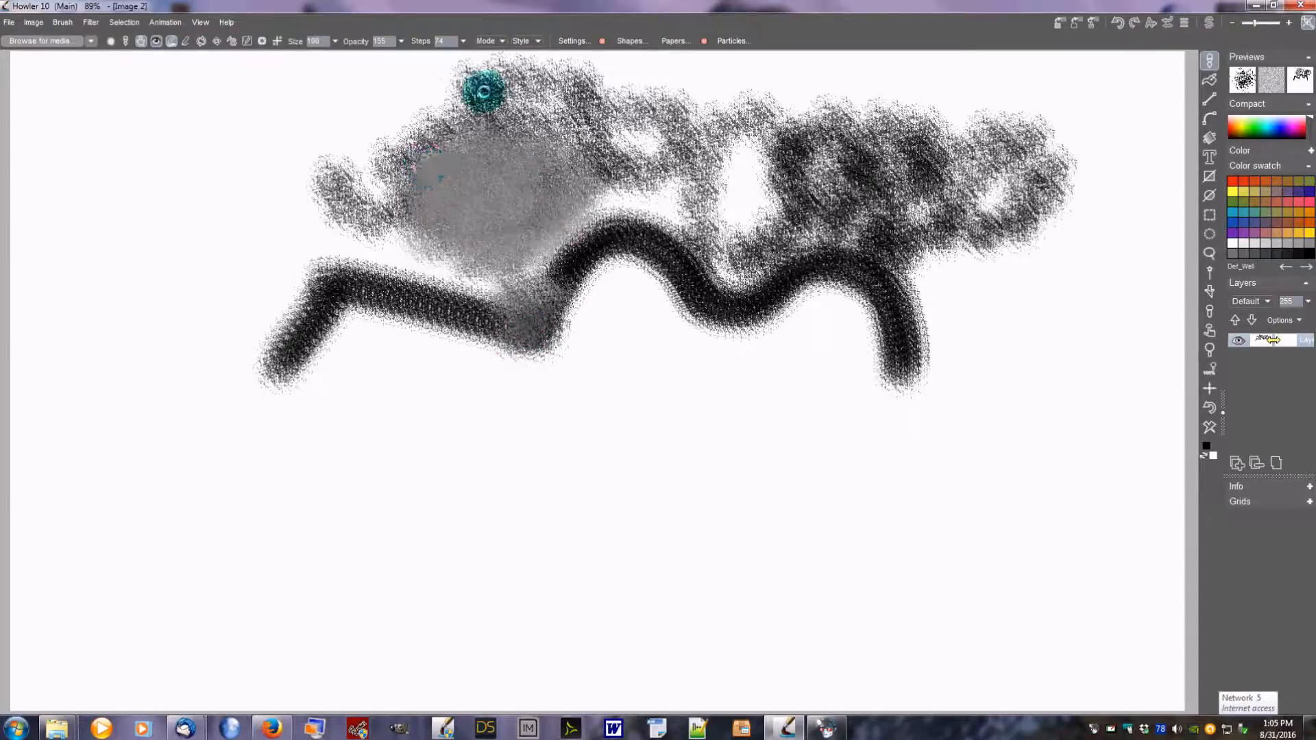
click(499, 41)
click(540, 43)
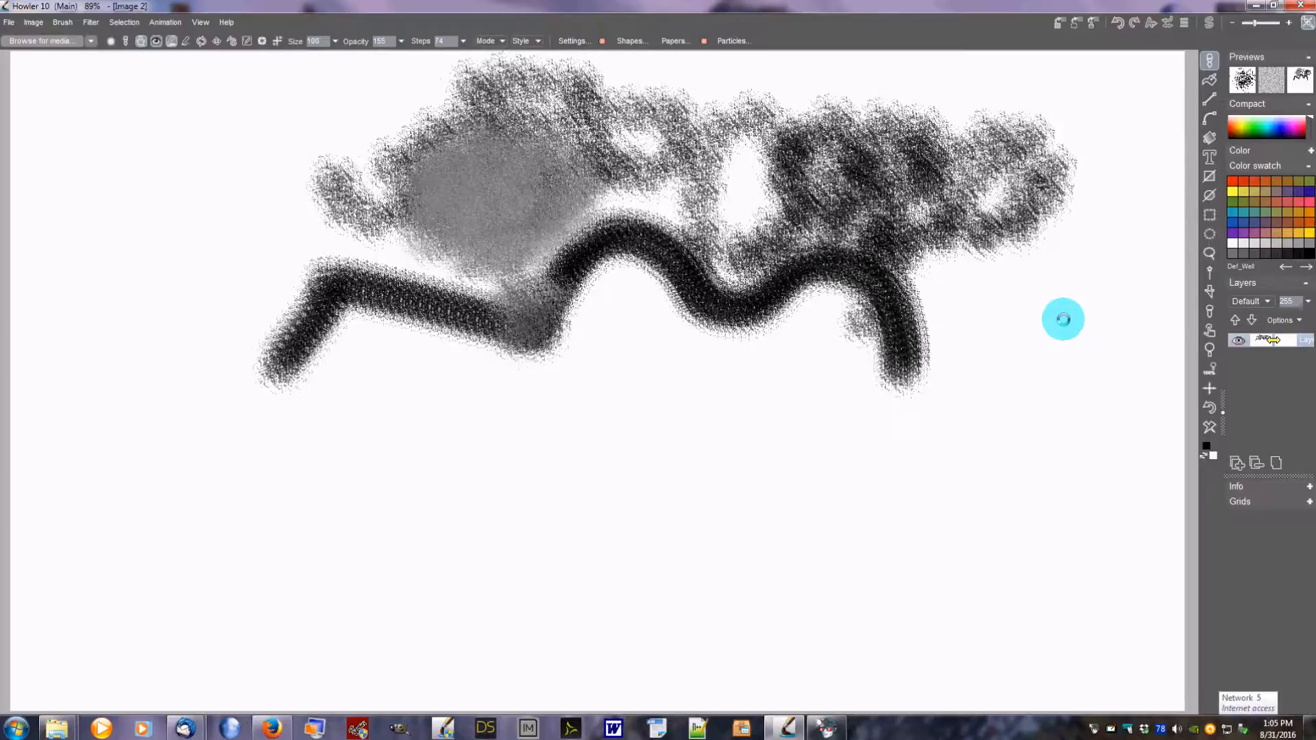
Pick yellow and scribble two patches below the wavy stroke, using the Color brush style for the first and Matte for the second.
click(1309, 231)
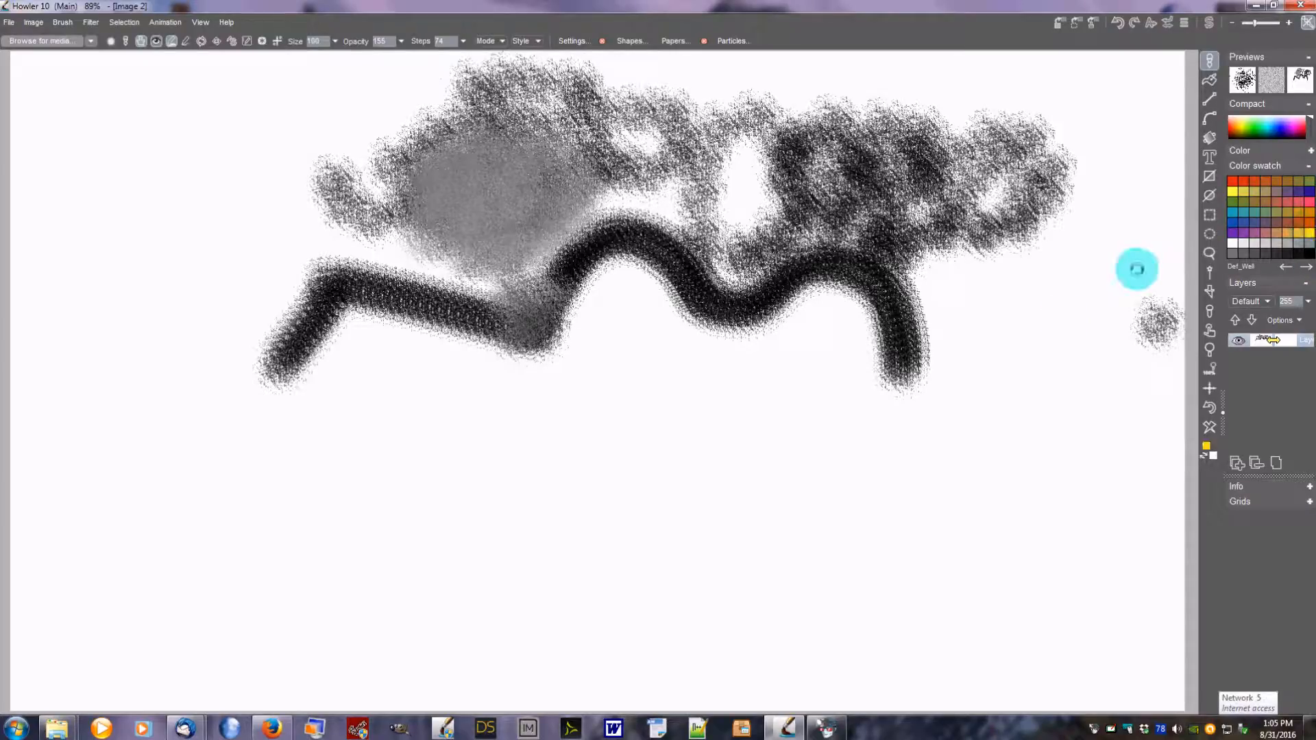
mouse_move(793, 348)
mouse_down()
mouse_move(666, 461)
mouse_move(829, 409)
mouse_move(626, 466)
mouse_move(752, 437)
mouse_move(750, 475)
mouse_move(627, 370)
mouse_up()
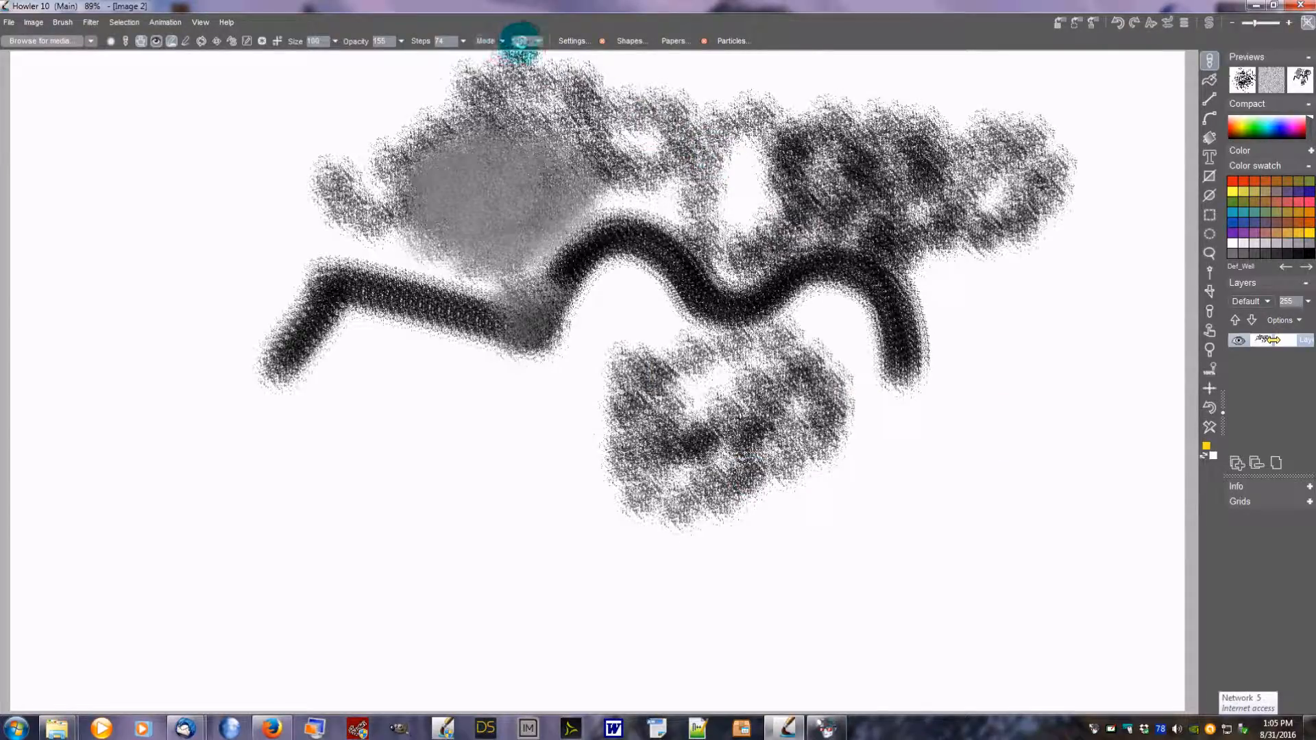
click(521, 41)
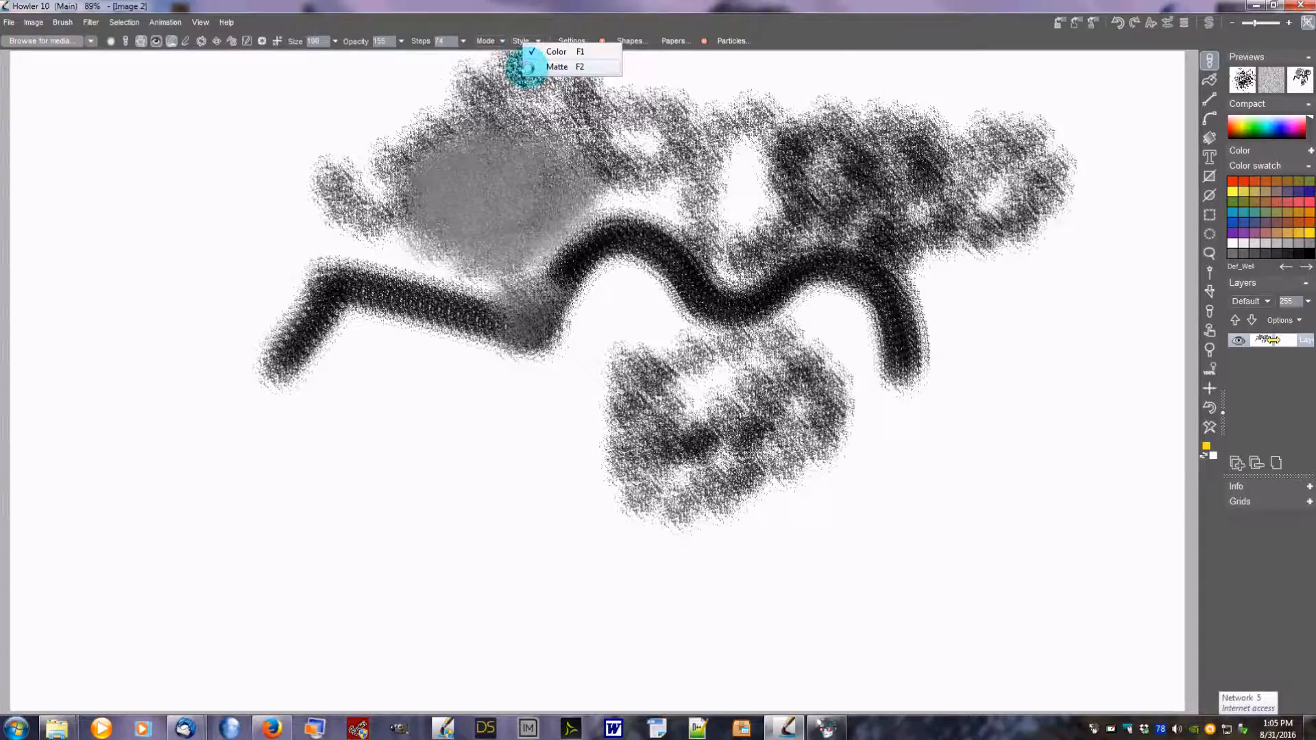
click(528, 67)
mouse_move(617, 308)
mouse_down()
mouse_move(586, 296)
mouse_move(560, 349)
mouse_move(610, 347)
mouse_move(476, 401)
mouse_move(522, 365)
mouse_move(504, 462)
mouse_move(597, 422)
mouse_move(599, 492)
mouse_move(482, 388)
mouse_move(496, 473)
mouse_move(539, 521)
mouse_move(579, 476)
mouse_up()
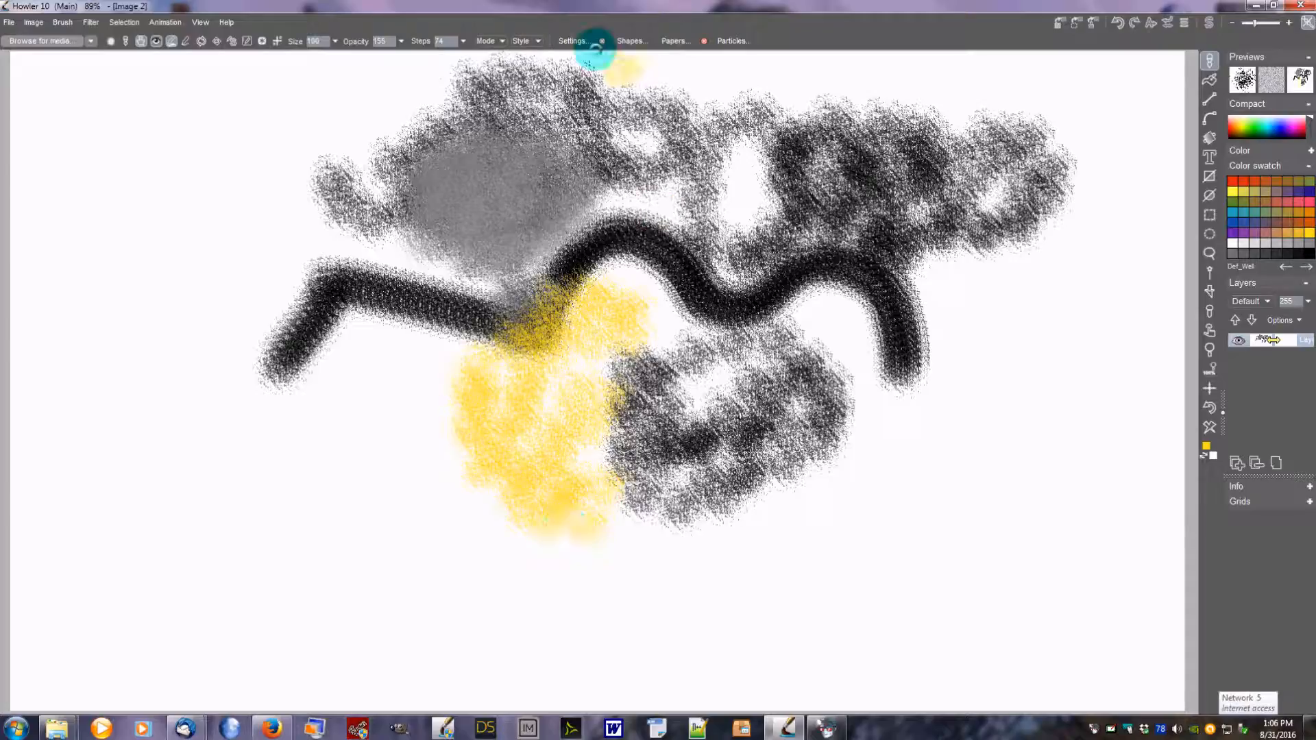
Allow transforms in the custom brush settings and scribble yellow over the first smeared patch and the stroke beneath it.
click(572, 41)
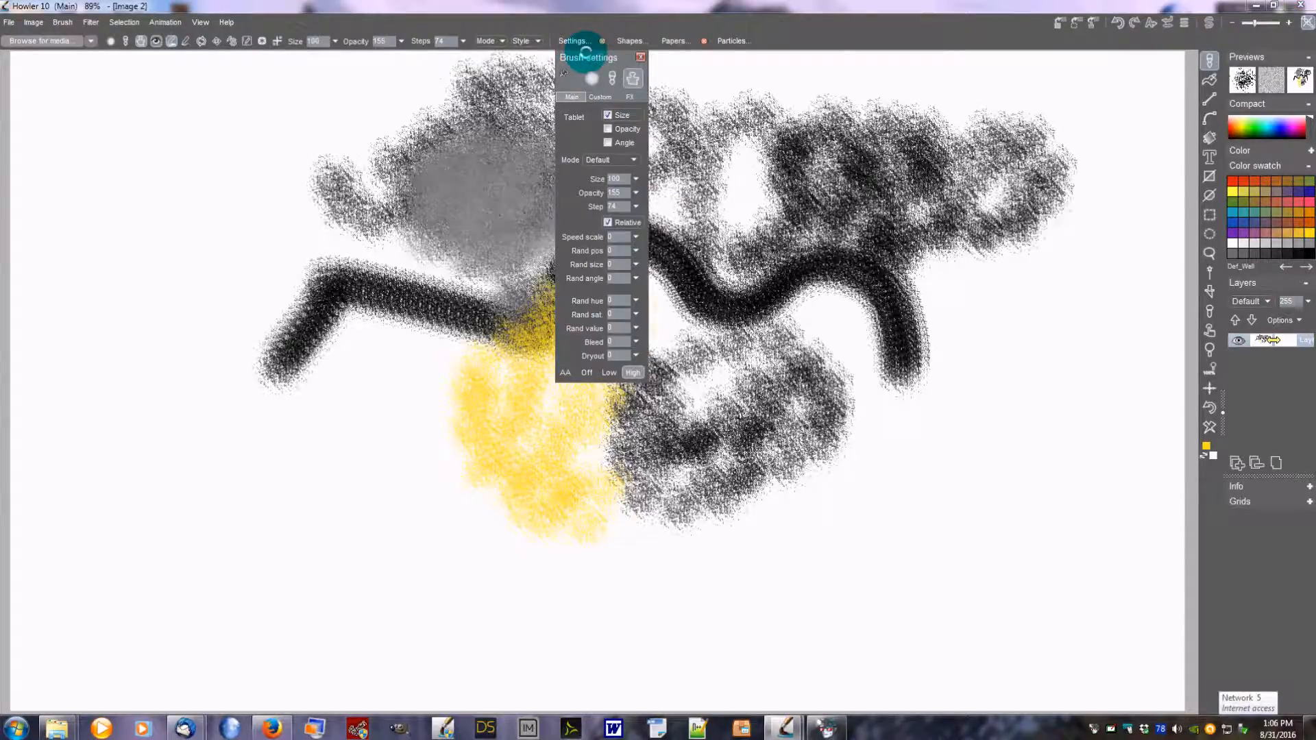
click(601, 96)
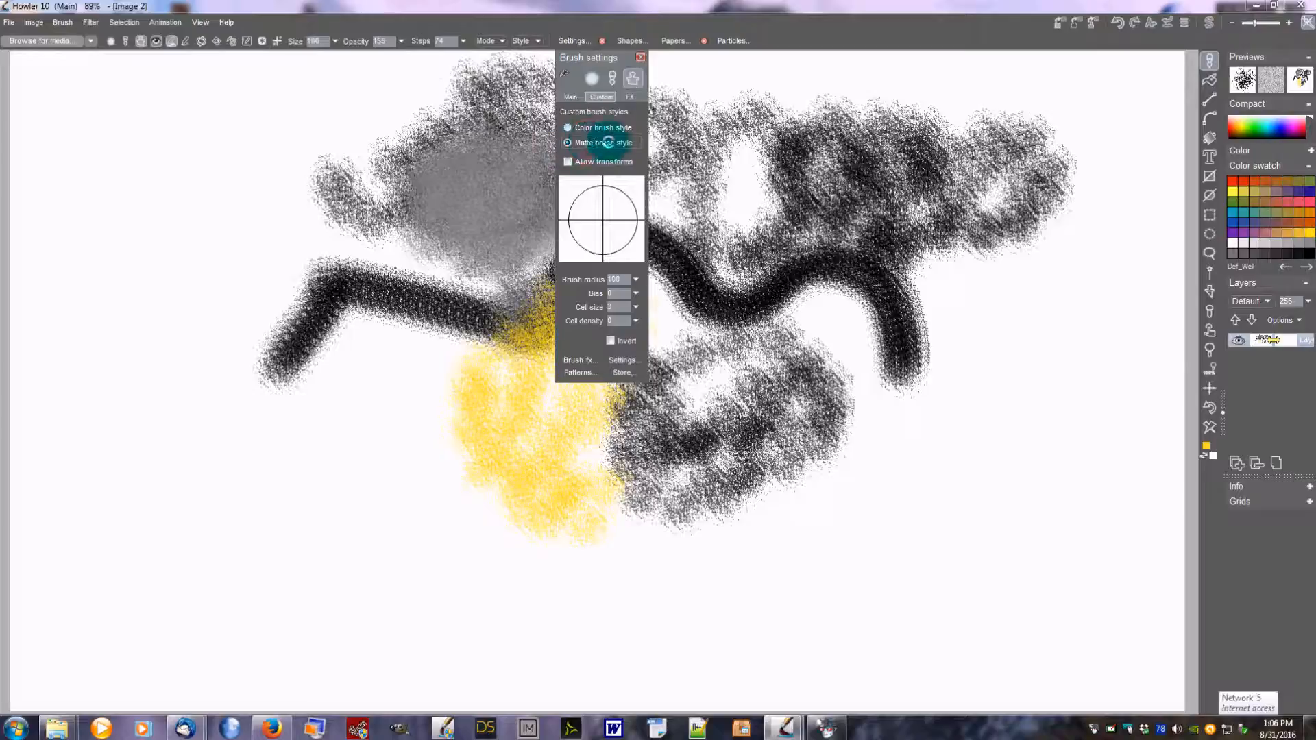
click(568, 163)
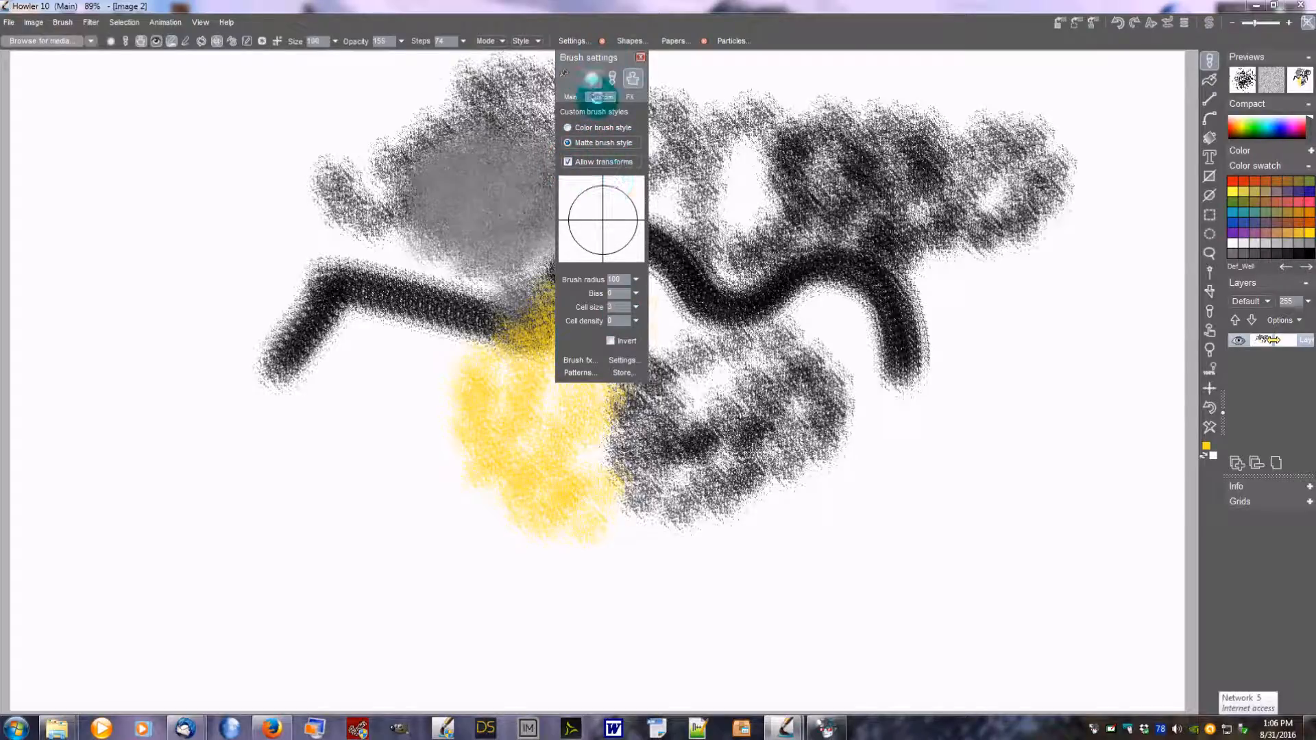
click(639, 57)
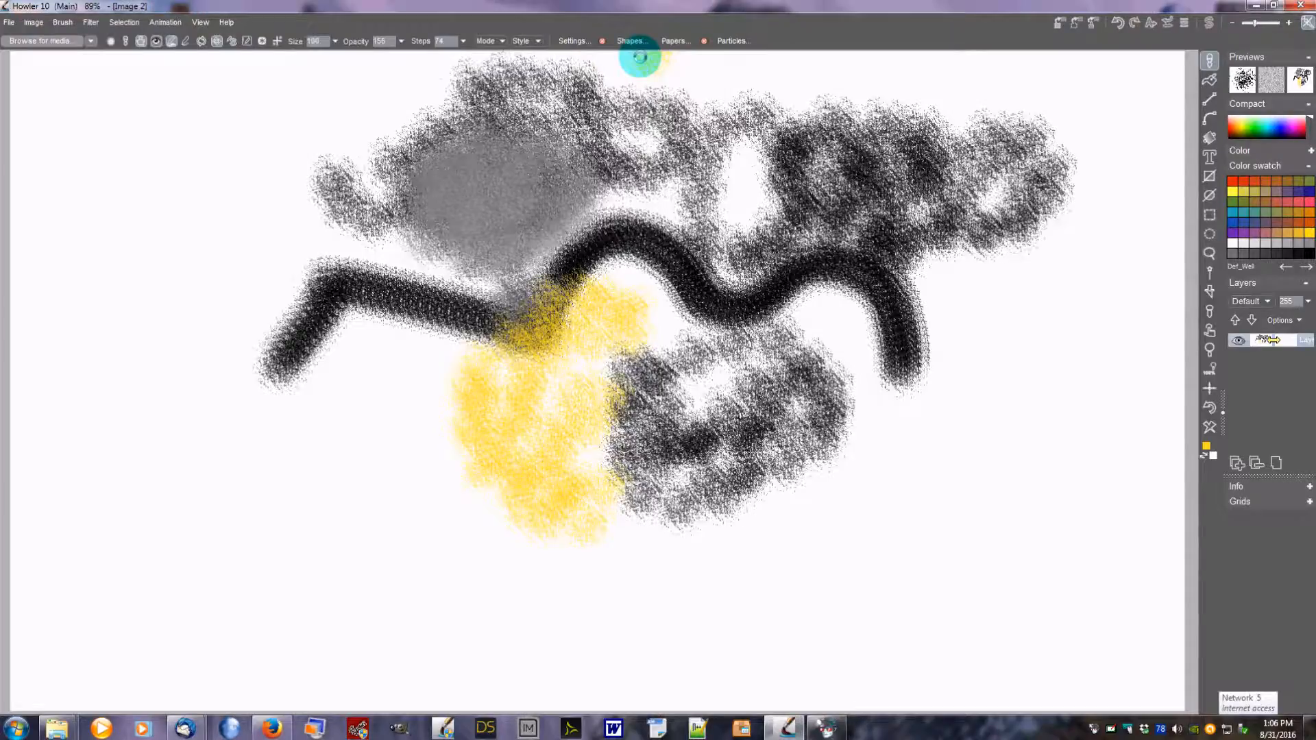
mouse_move(352, 220)
mouse_down()
mouse_move(455, 196)
mouse_move(421, 274)
mouse_move(514, 315)
mouse_move(384, 432)
mouse_move(426, 418)
mouse_move(391, 380)
mouse_move(377, 322)
mouse_move(391, 281)
mouse_up()
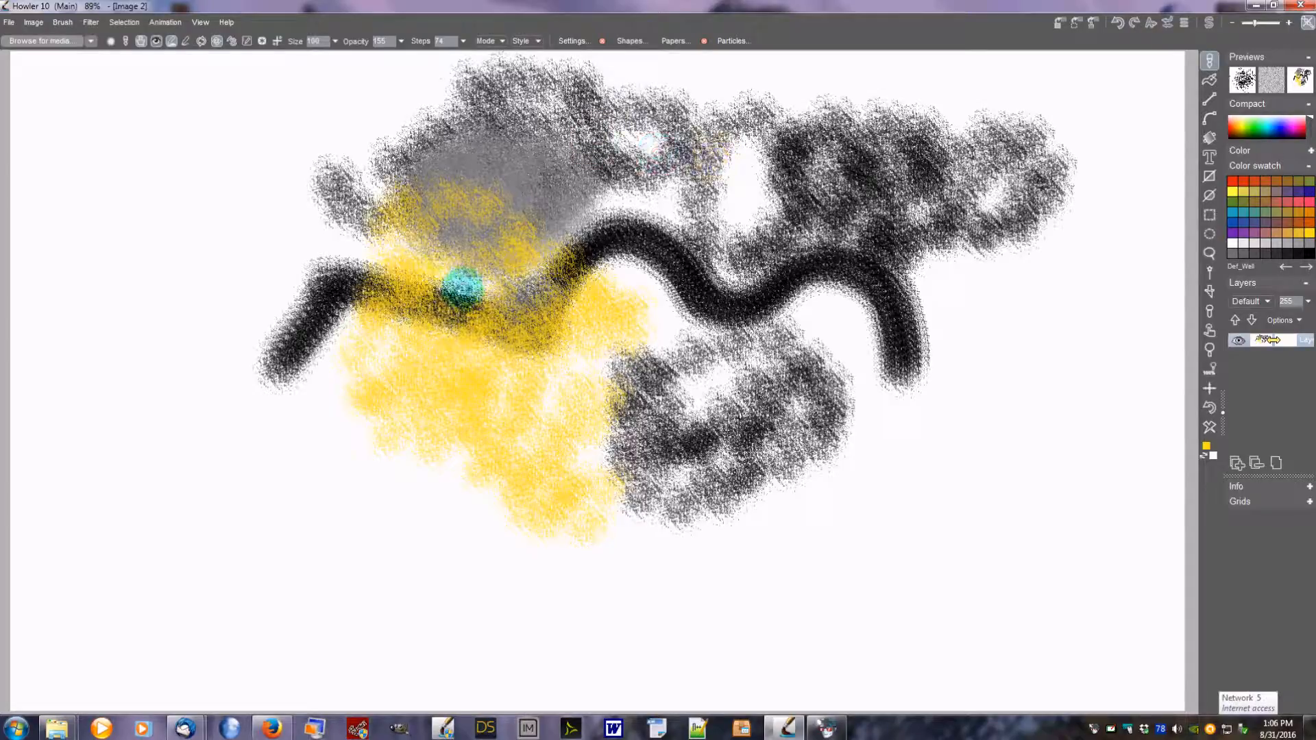
click(850, 330)
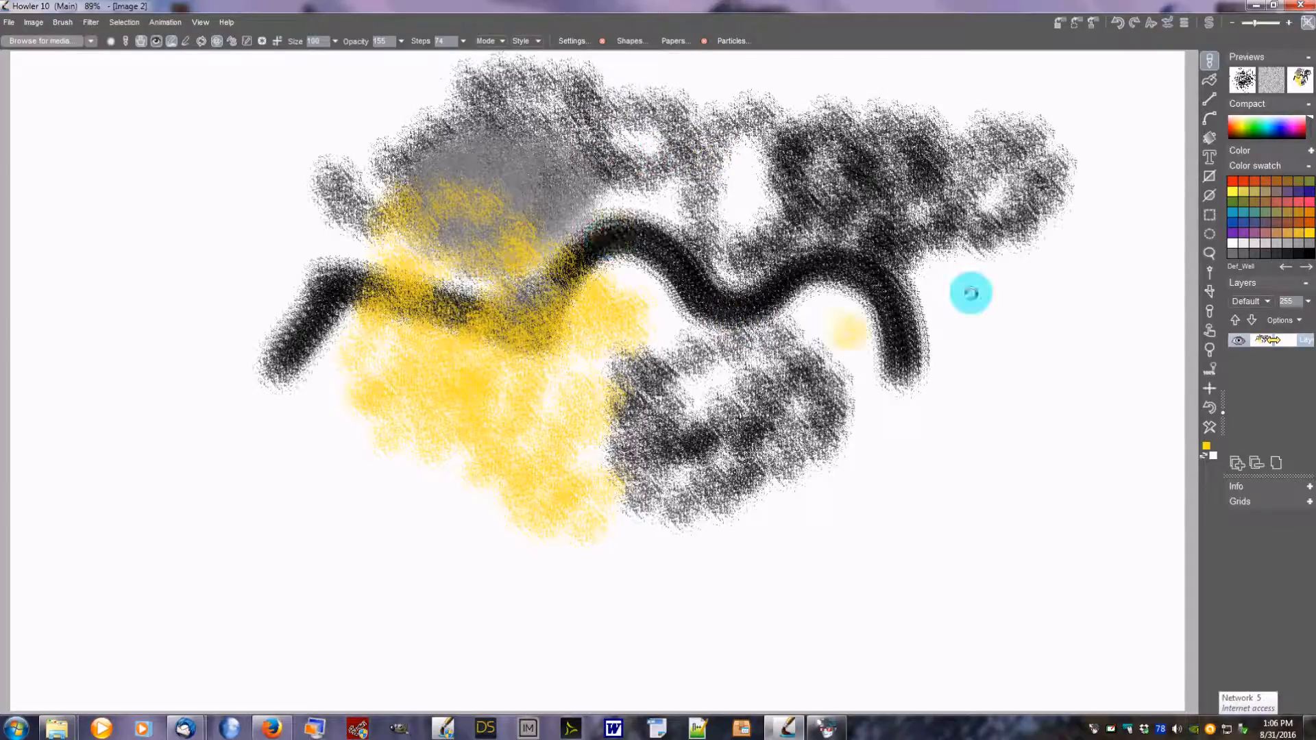
Switch the paint colour to black and open the Tiff Painting category in the media browser.
click(1309, 252)
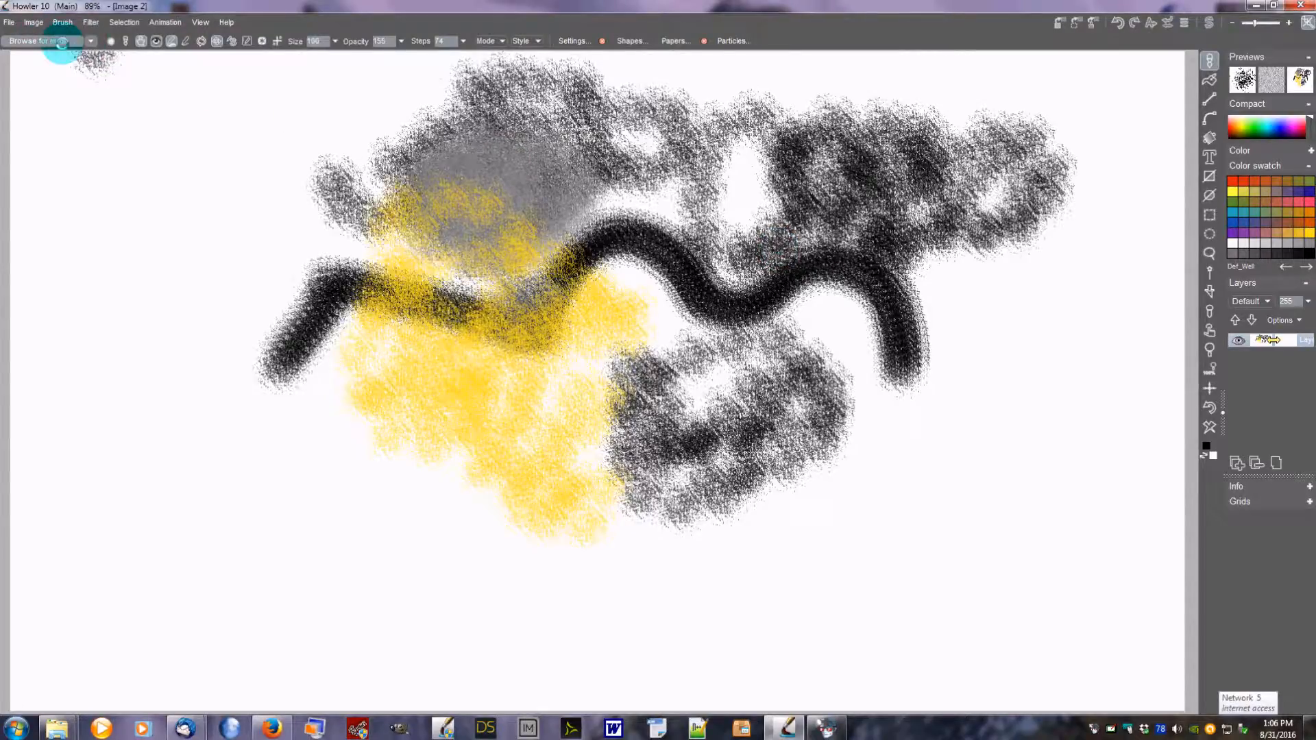
click(56, 40)
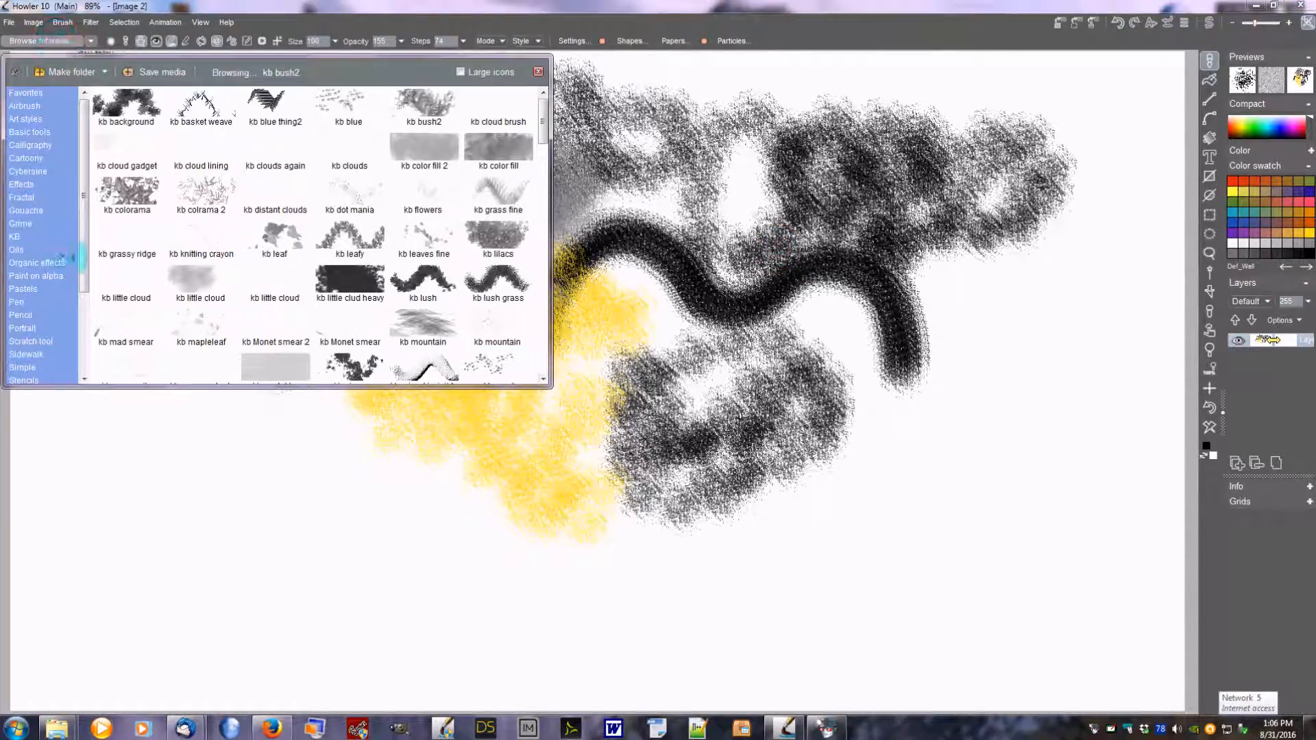
scroll(52, 305, down, 3)
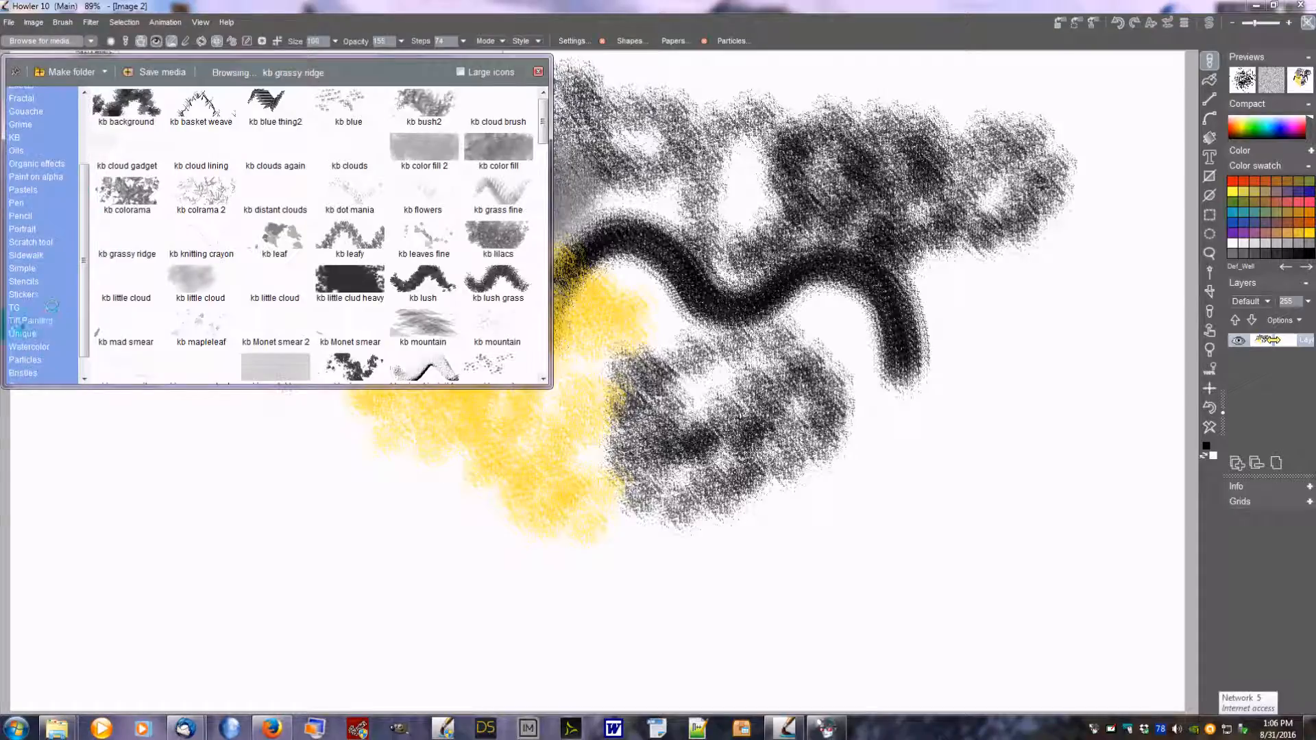
click(28, 320)
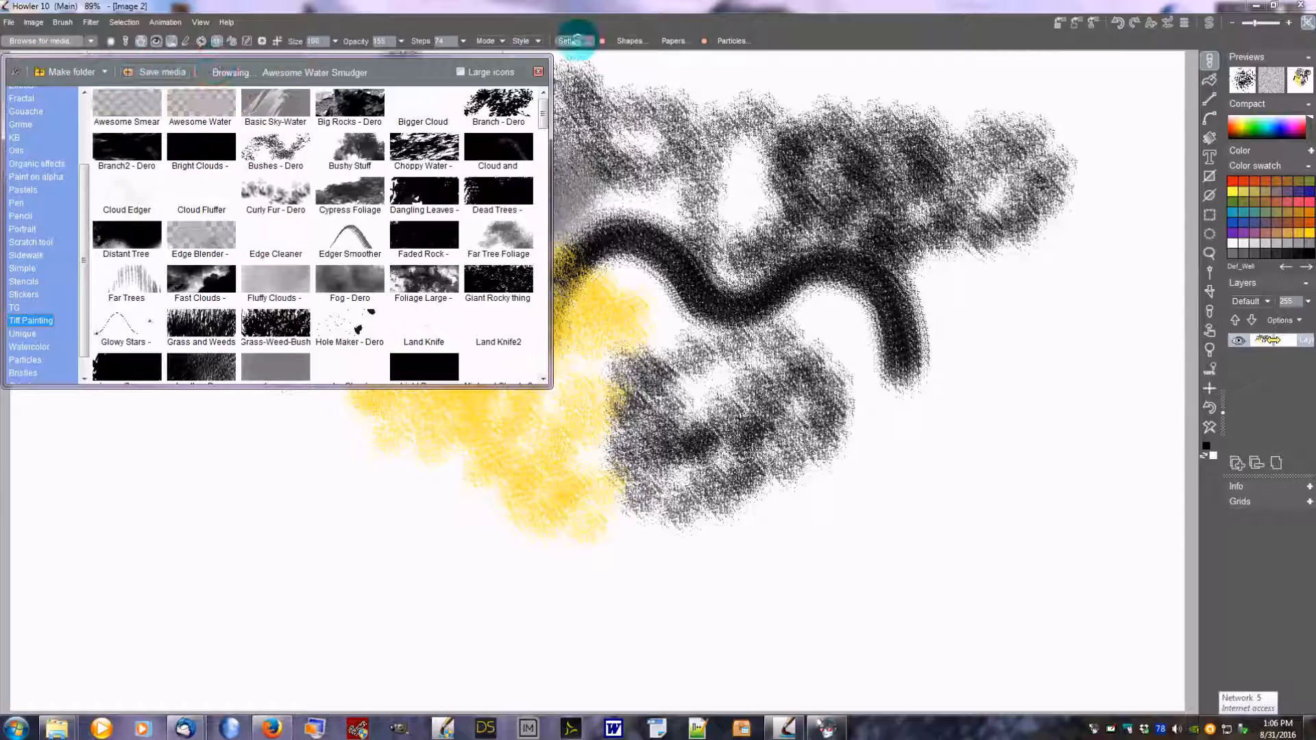
Set the brush's Rand hue to 121 and Rand value to 27, and raise its Bleed and Rand pos.
click(577, 41)
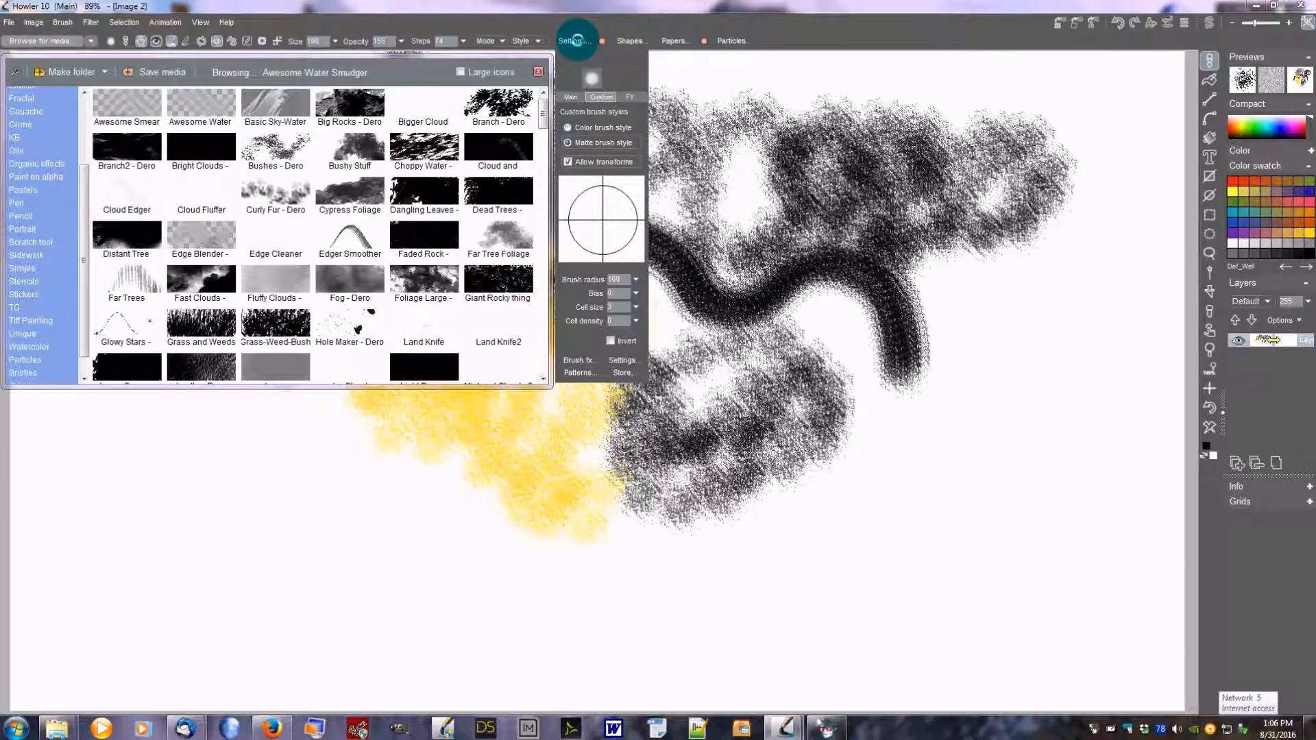
click(571, 97)
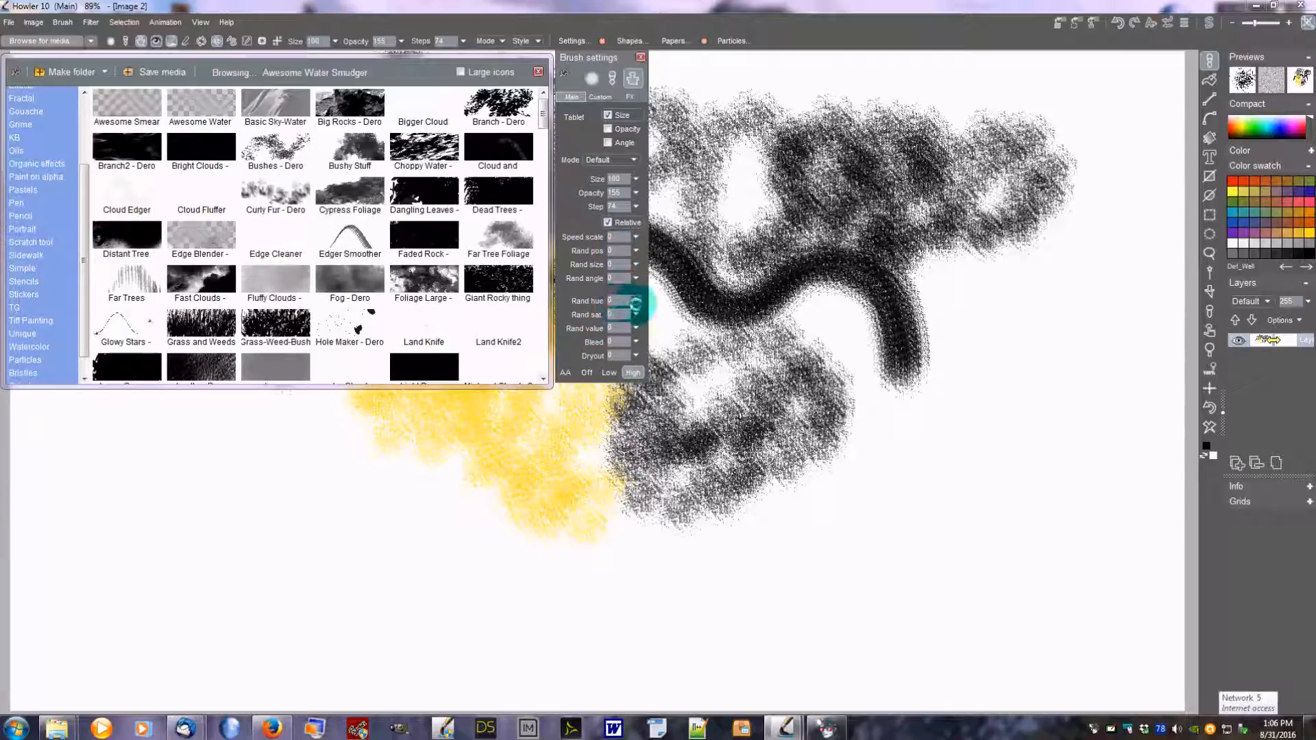
click(636, 302)
drag(571, 295, 579, 285)
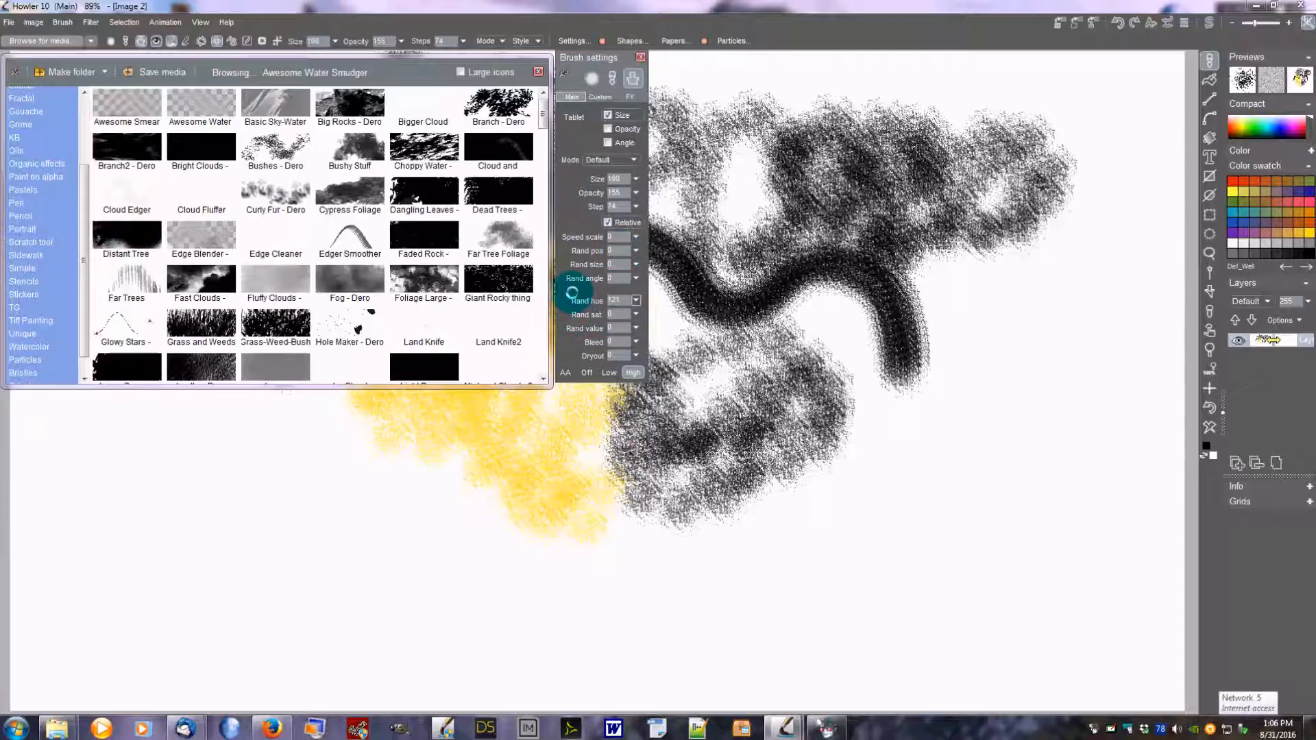
mouse_move(556, 345)
mouse_down()
mouse_move(576, 342)
mouse_move(578, 323)
mouse_move(572, 358)
mouse_up()
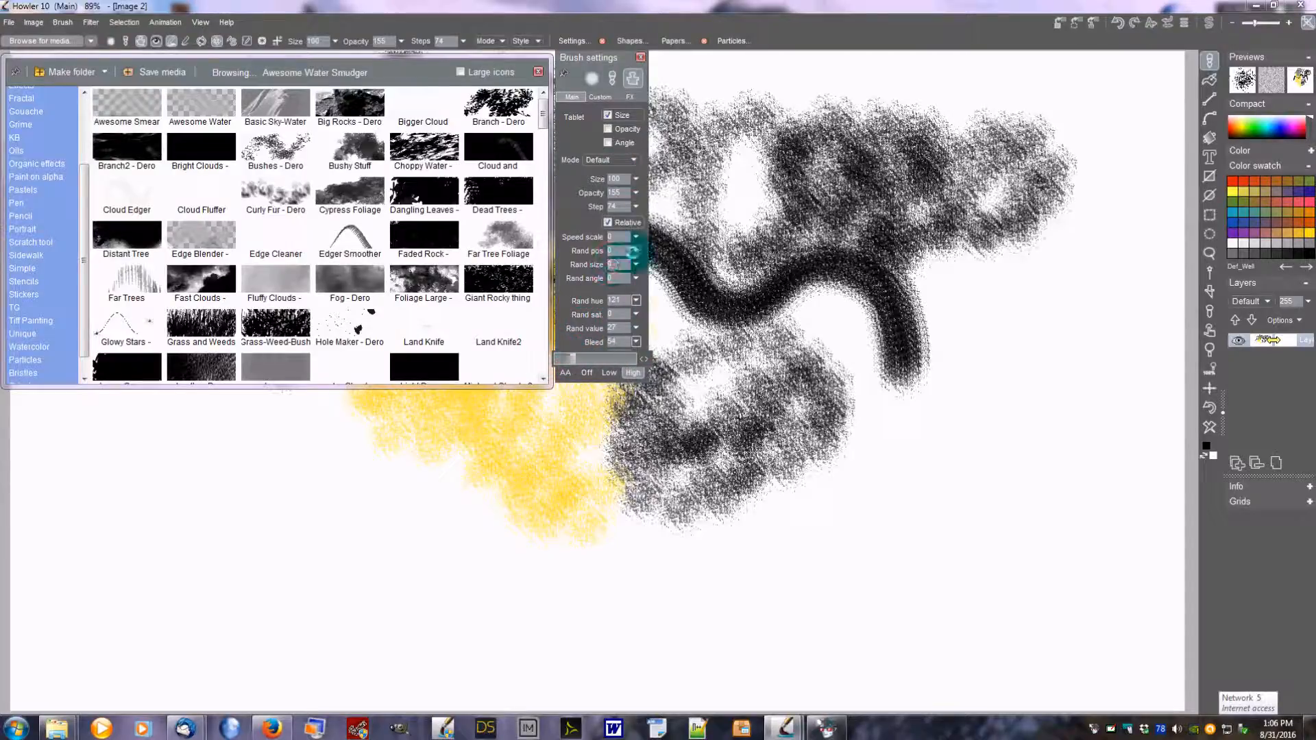
click(563, 267)
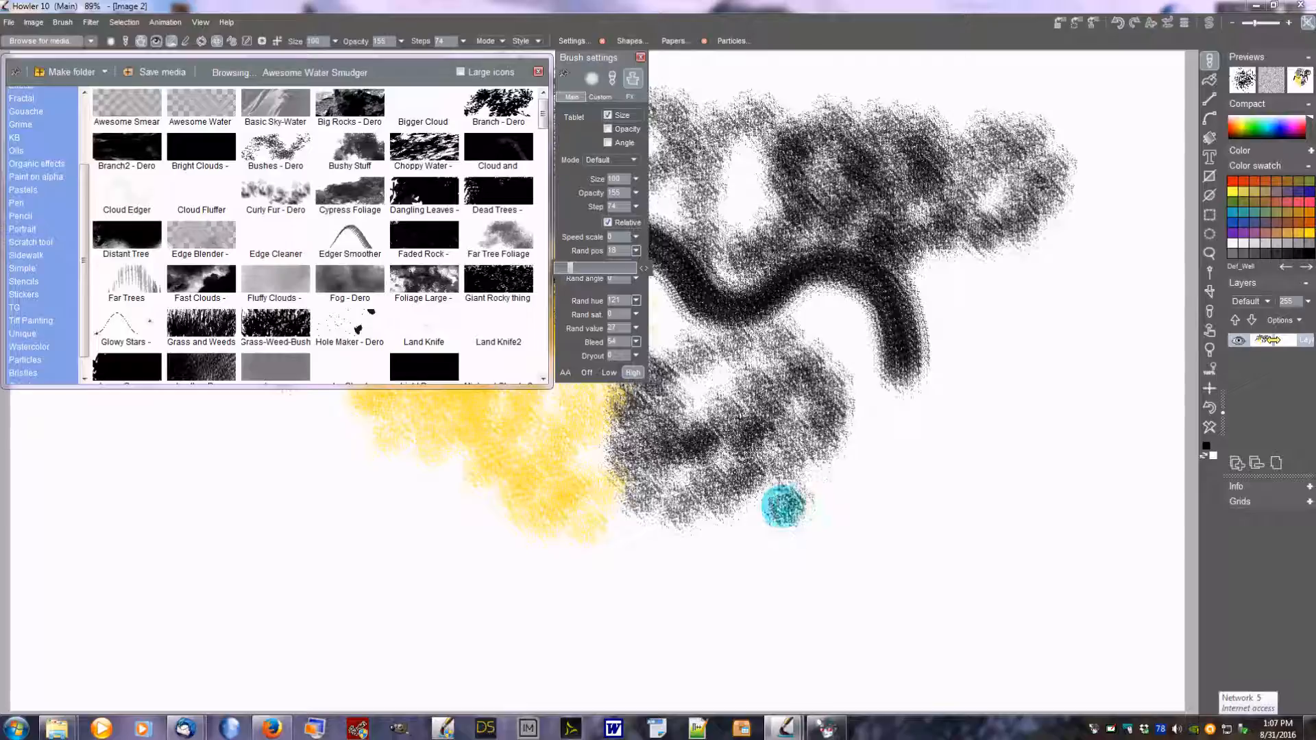
Pick dark blue and scribble a multicoloured patch beyond the wavy stroke's right end, lowering the brush steps before extending it upward.
click(1307, 194)
mouse_move(802, 528)
mouse_down()
mouse_move(920, 452)
mouse_move(839, 553)
mouse_move(1025, 526)
mouse_move(855, 514)
mouse_move(990, 479)
mouse_move(987, 494)
mouse_move(816, 484)
mouse_move(993, 382)
mouse_move(808, 542)
mouse_move(1060, 447)
mouse_move(898, 617)
mouse_move(1133, 523)
mouse_move(842, 621)
mouse_move(740, 278)
mouse_up()
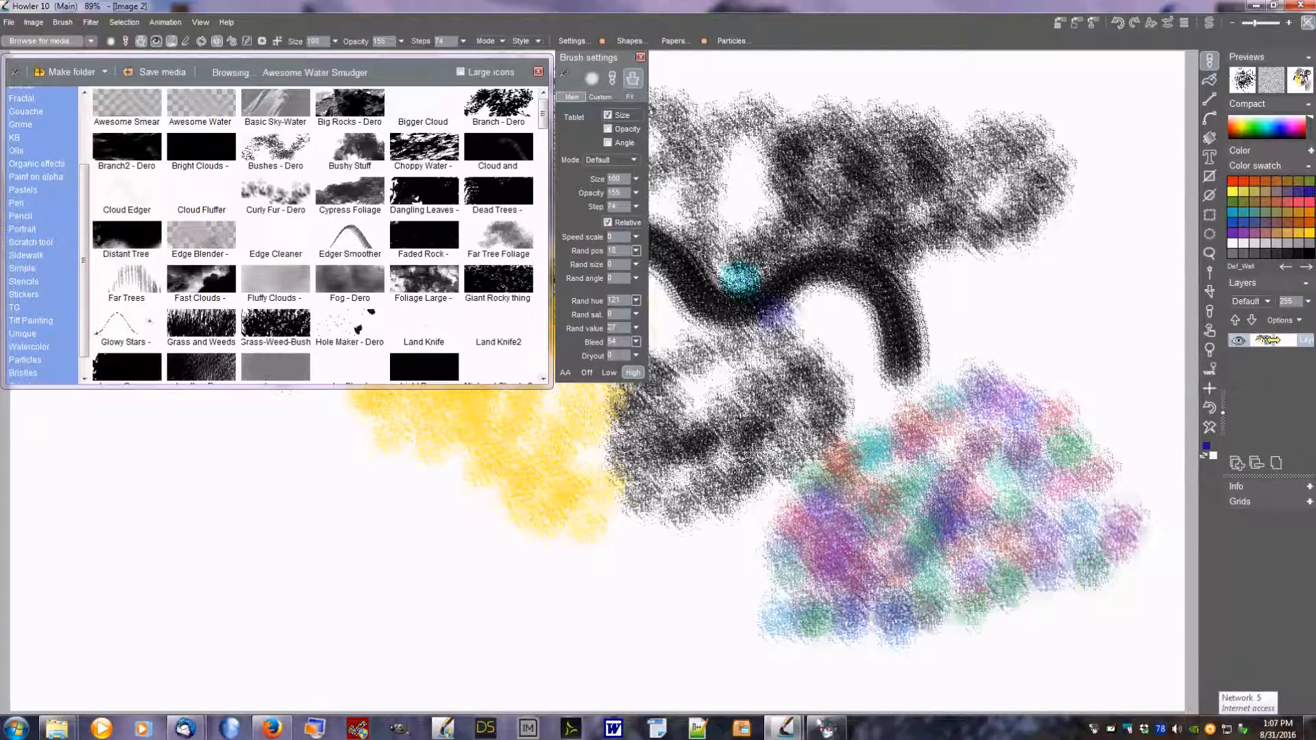
click(462, 41)
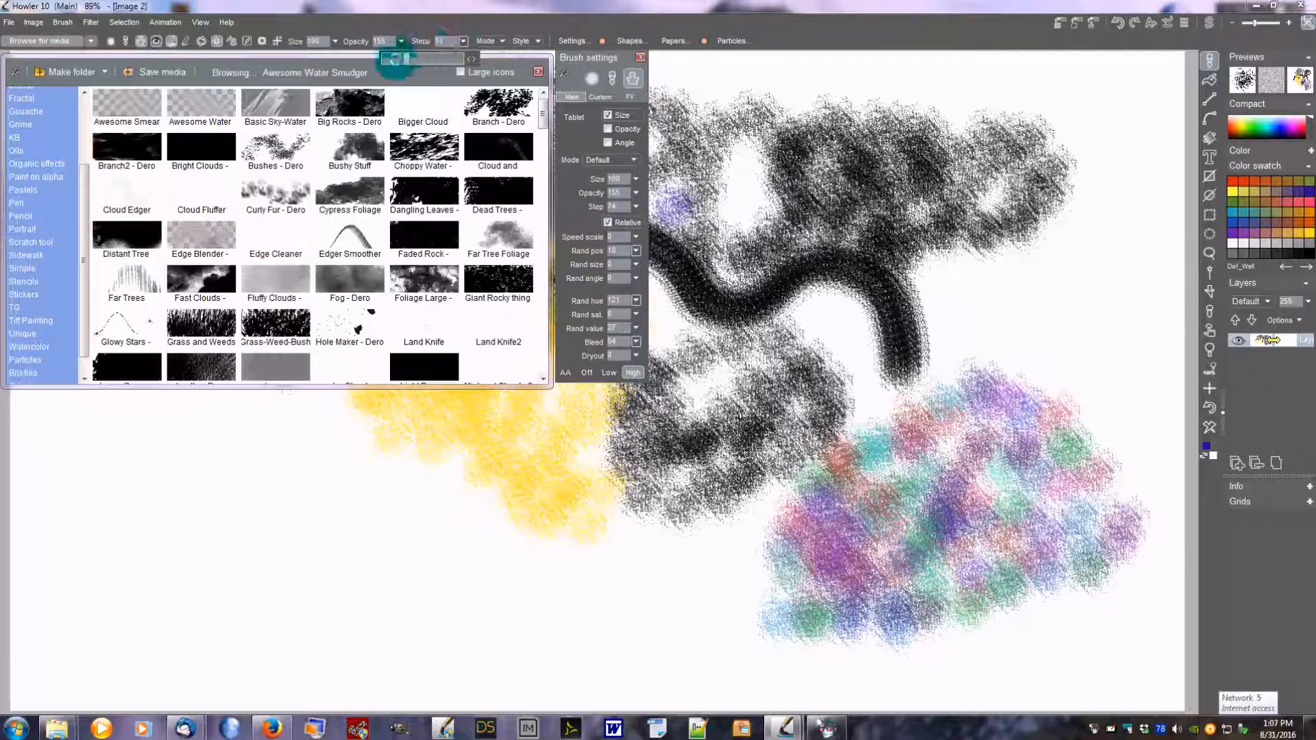
drag(401, 59, 402, 60)
mouse_move(1071, 288)
mouse_down()
mouse_move(935, 338)
mouse_move(1079, 344)
mouse_move(898, 410)
mouse_move(1094, 346)
mouse_move(1011, 387)
mouse_up()
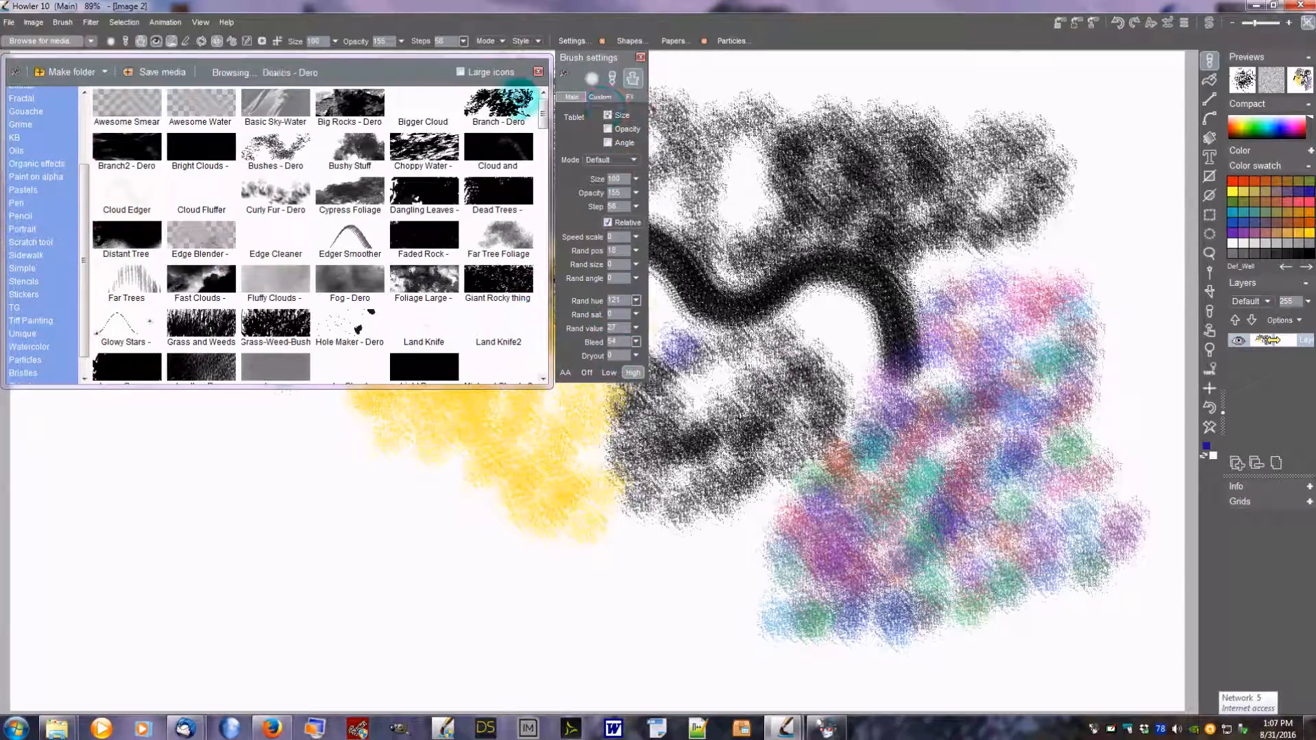
Save the configured brush to the Tiff Painting category under the name Basic Texture.
click(148, 71)
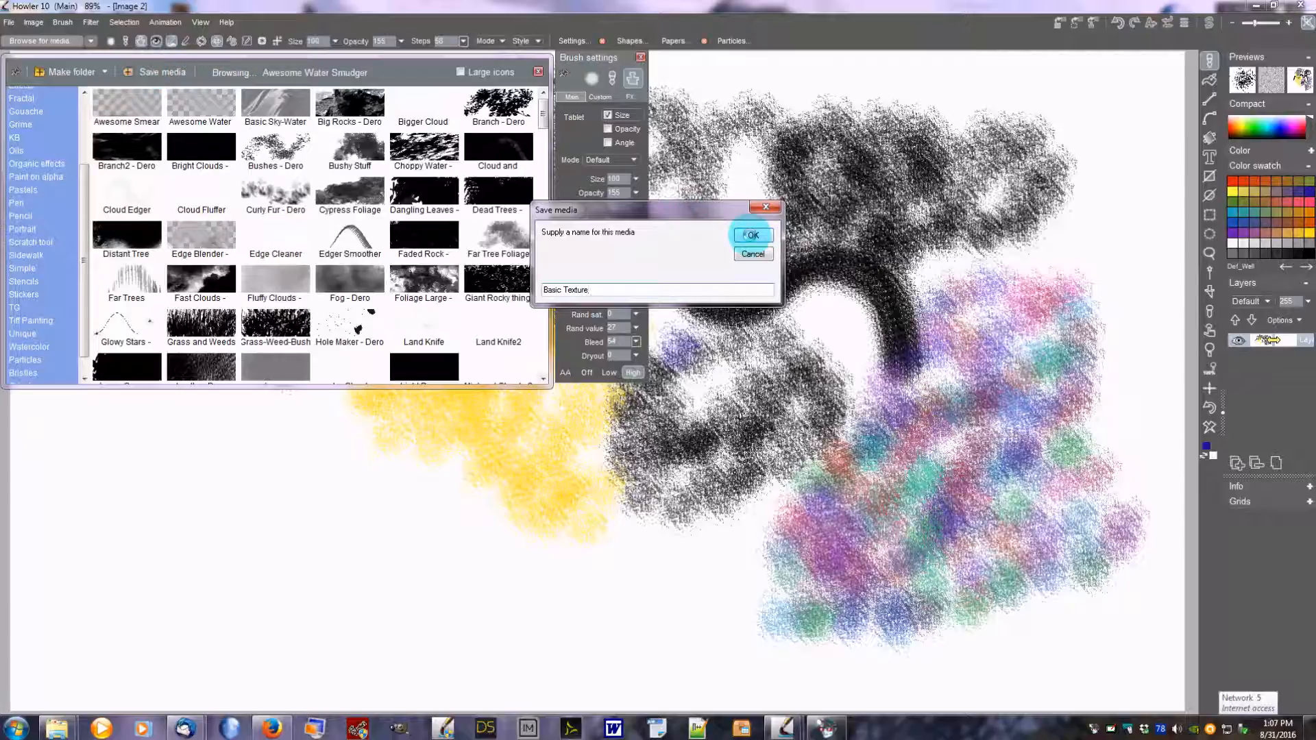
click(752, 236)
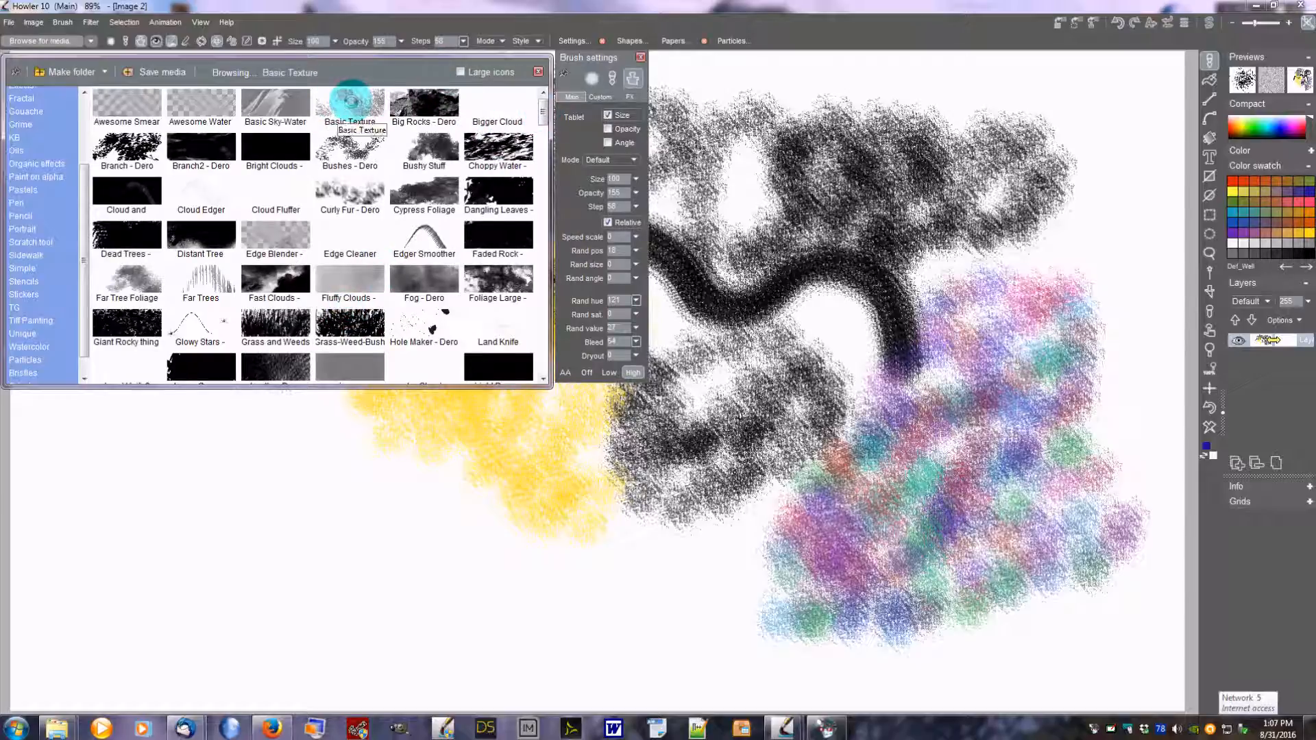
Load the Bright Clouds brush, and return to the saved Basic Texture brush to scribble a multicoloured patch left of the yellow area.
click(271, 153)
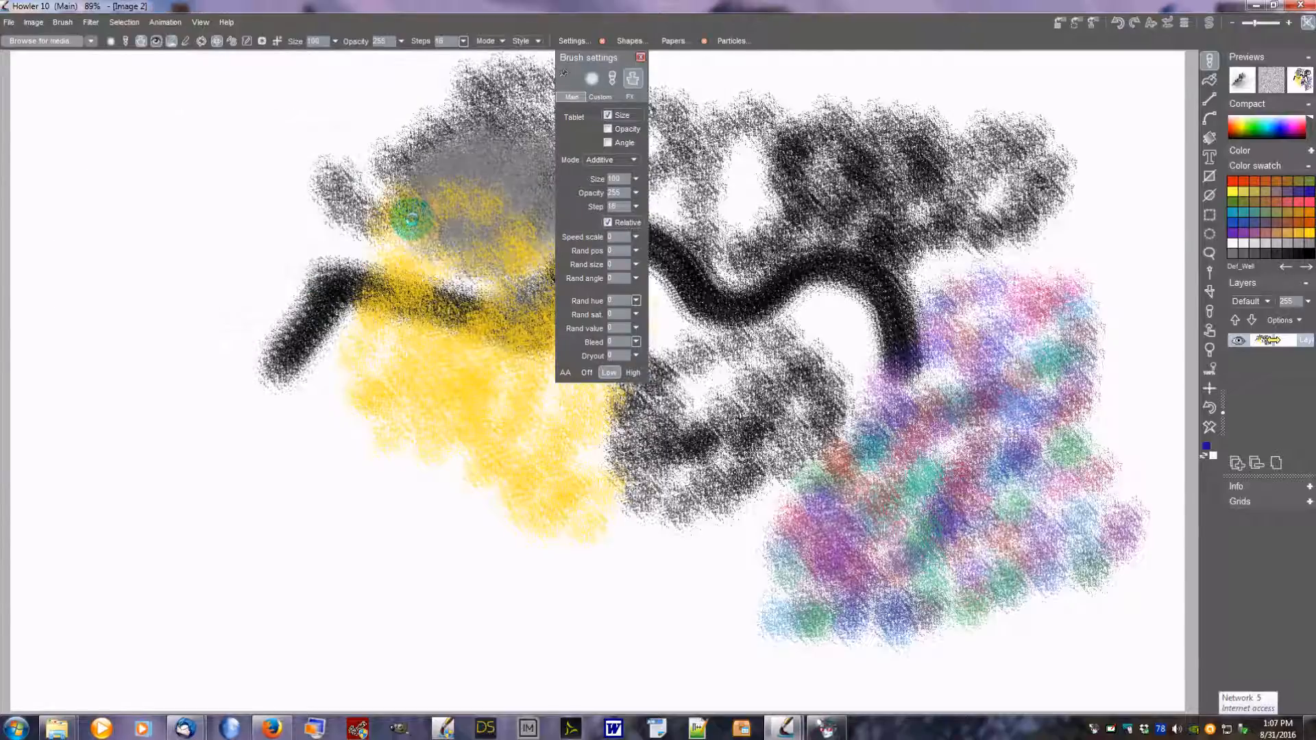
click(35, 42)
click(352, 104)
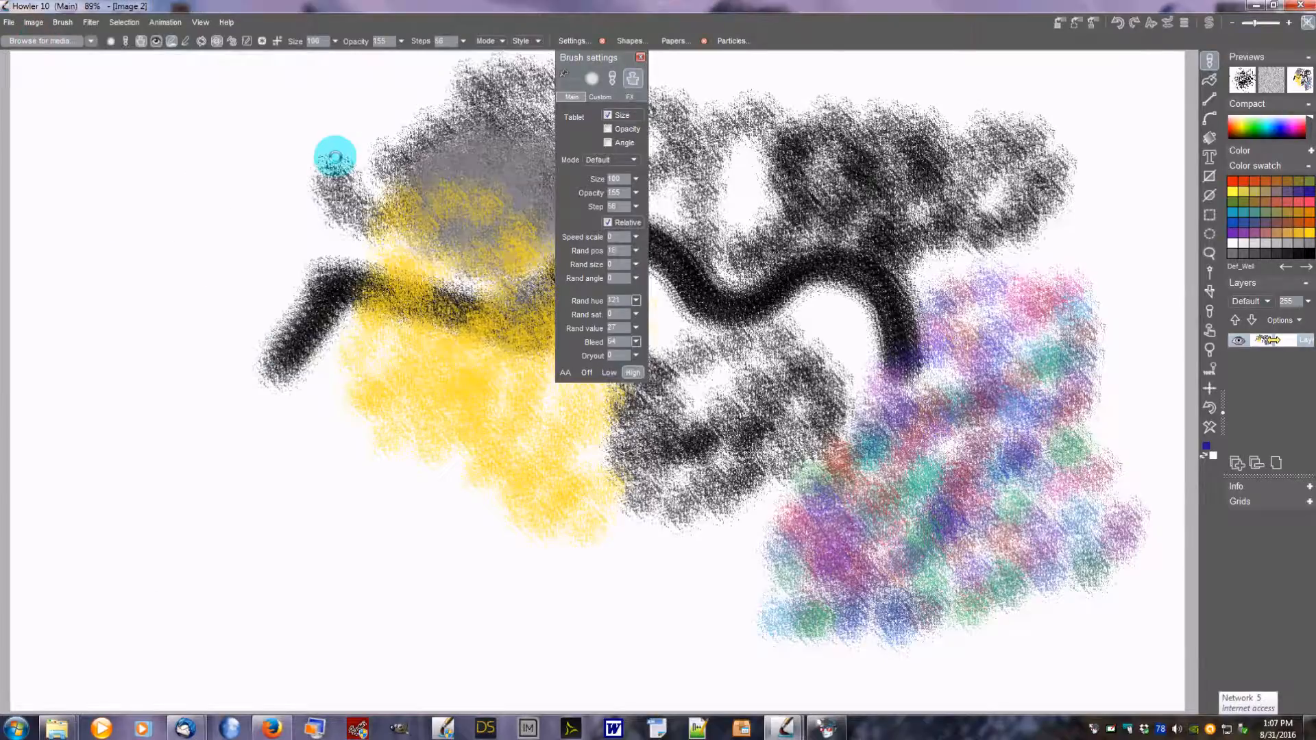
mouse_move(244, 340)
mouse_down()
mouse_move(187, 429)
mouse_move(272, 434)
mouse_move(223, 530)
mouse_move(393, 481)
mouse_move(399, 643)
mouse_move(297, 552)
mouse_move(322, 358)
mouse_up()
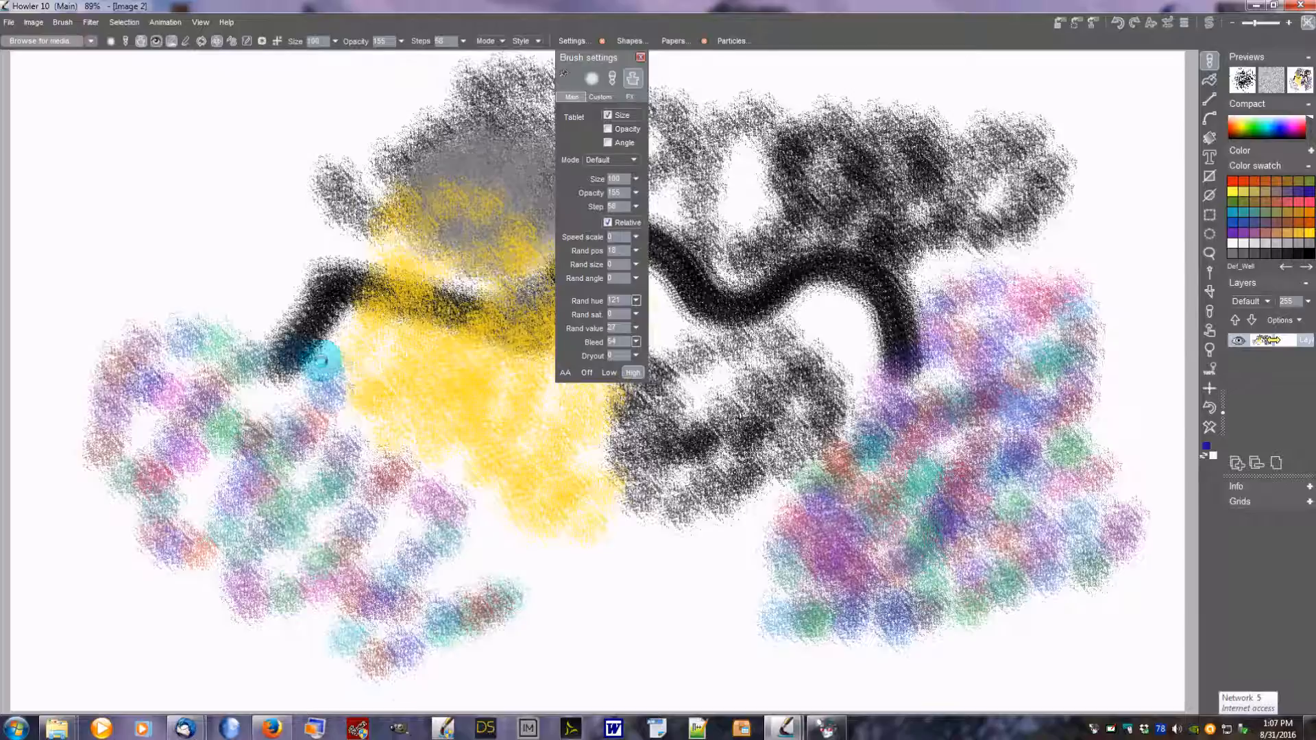